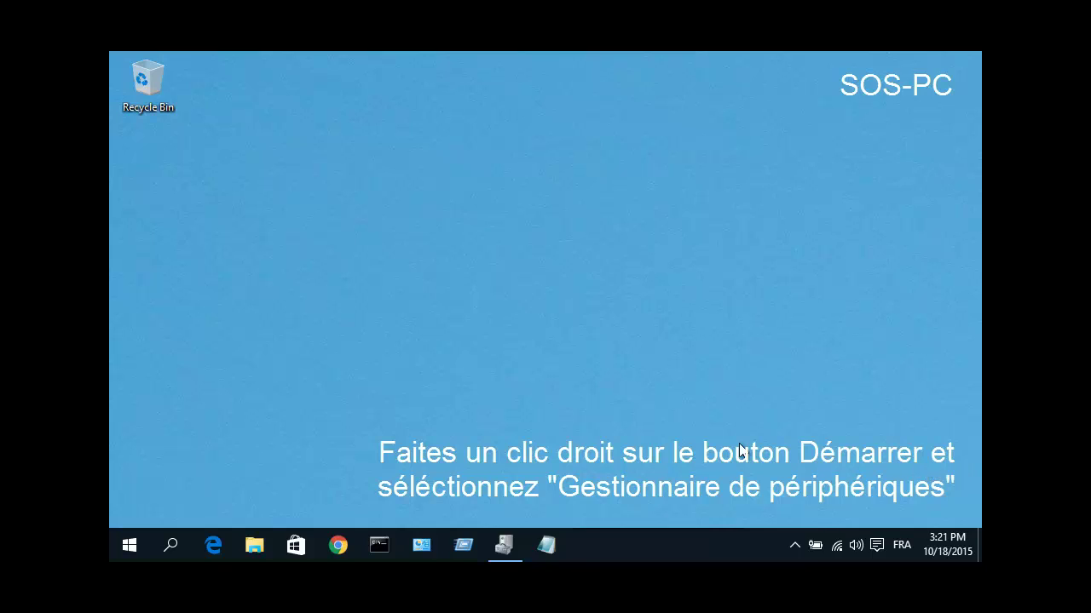
Open Device Manager.
{"action": "right_click", "coordinate": [130, 551]}
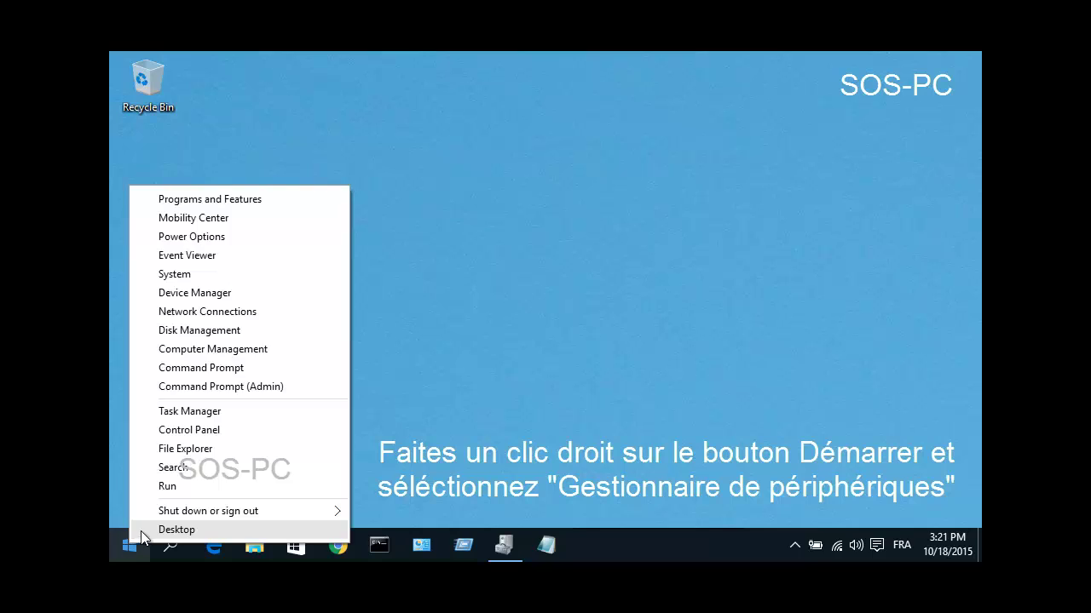
{"action": "left_click", "coordinate": [188, 294]}
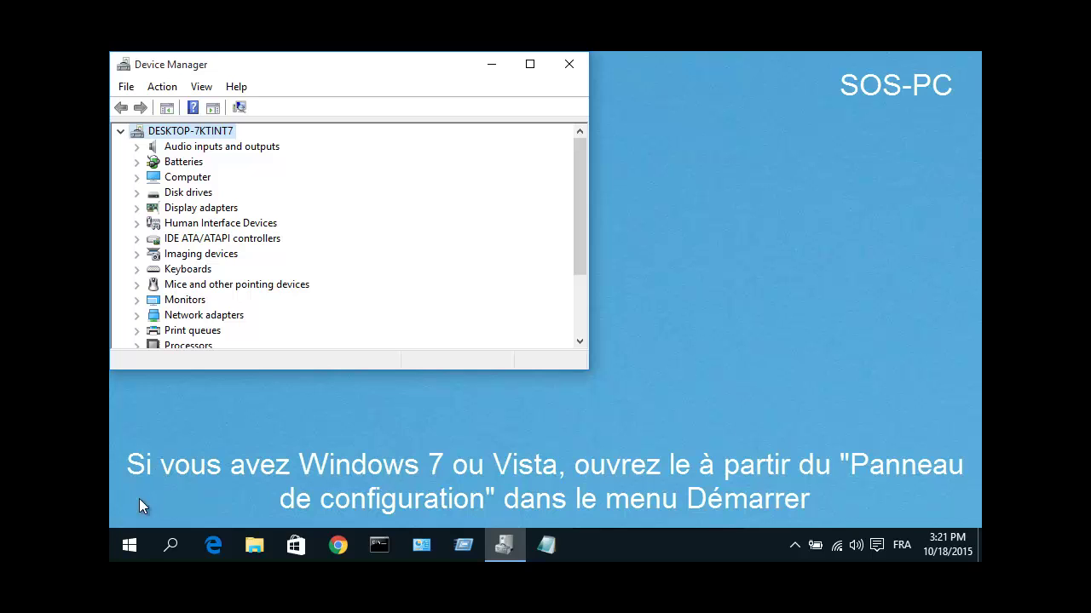
Open Control Panel and switch its view from categories to small icons.
{"action": "right_click", "coordinate": [128, 550]}
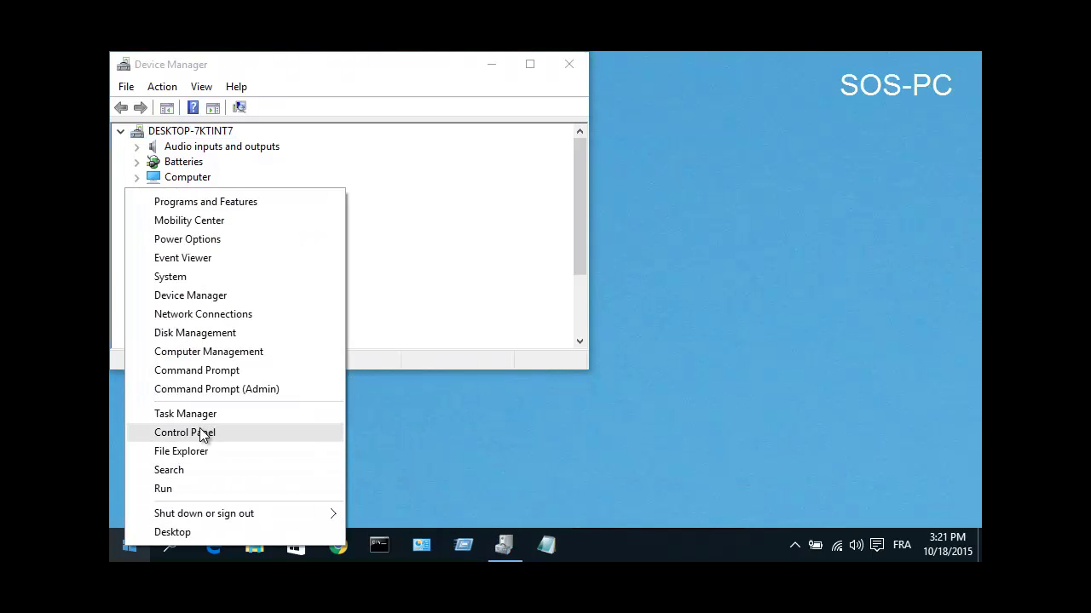
{"action": "left_click", "coordinate": [183, 432]}
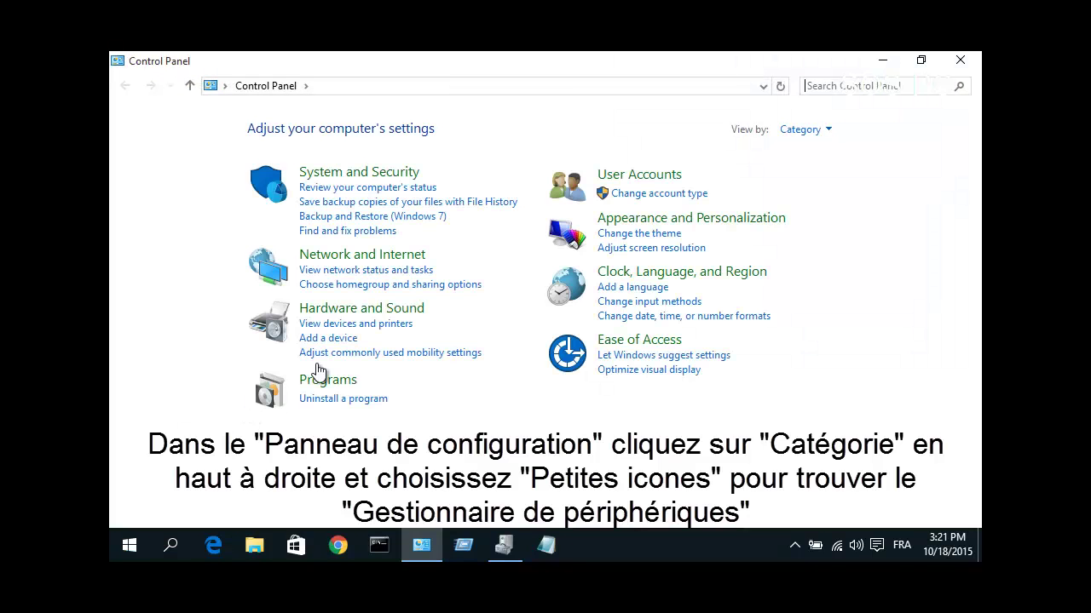
{"action": "left_click", "coordinate": [796, 129]}
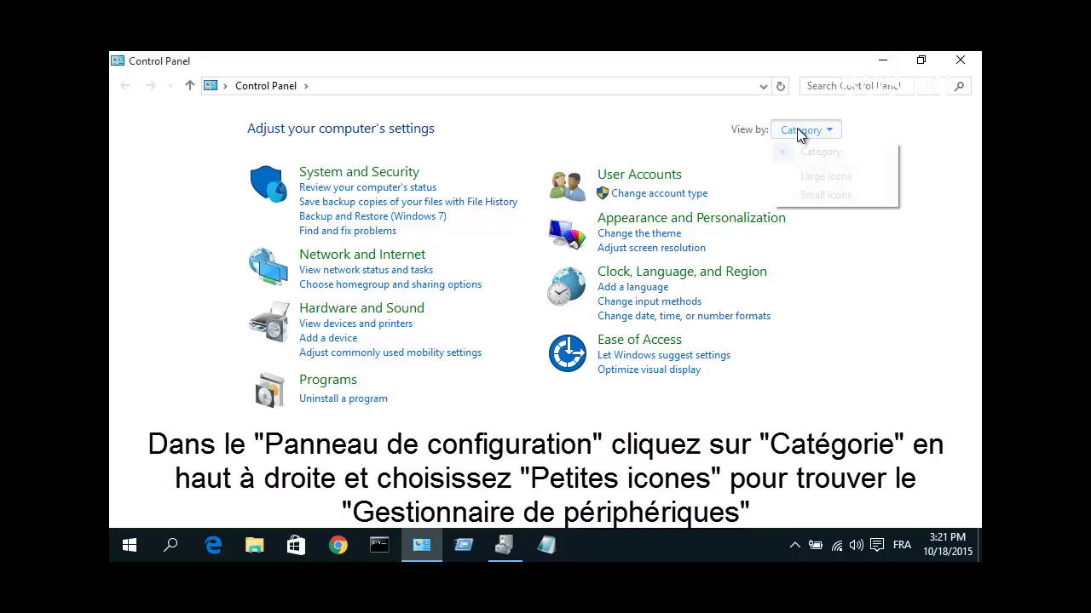
{"action": "left_click", "coordinate": [807, 195]}
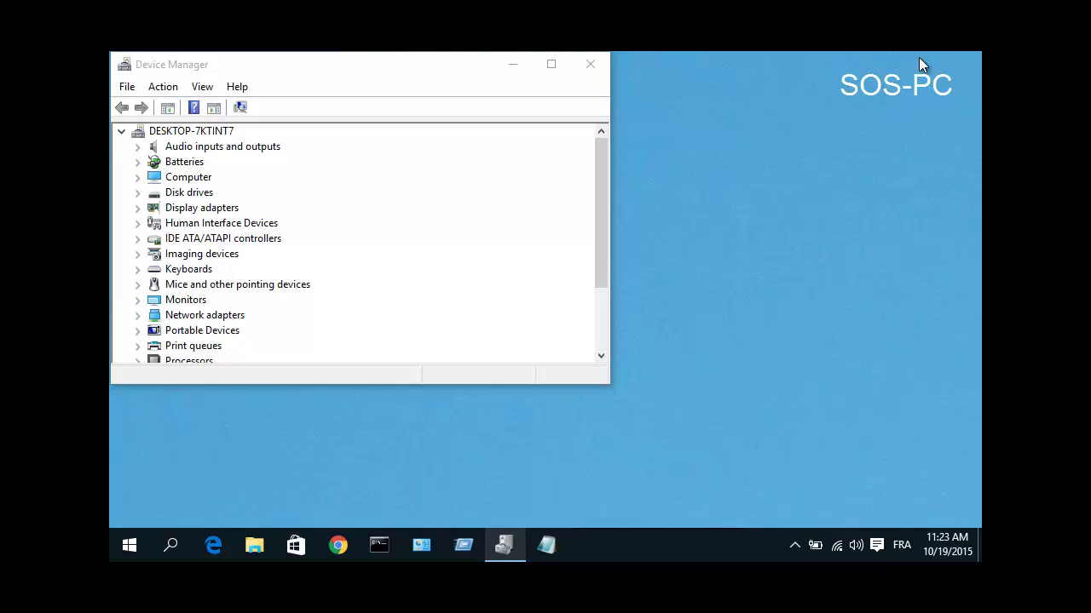
Minimize the Device Manager window and launch Device Manager with the Run command "mmc devmgmt.msc".
{"action": "left_click", "coordinate": [511, 64]}
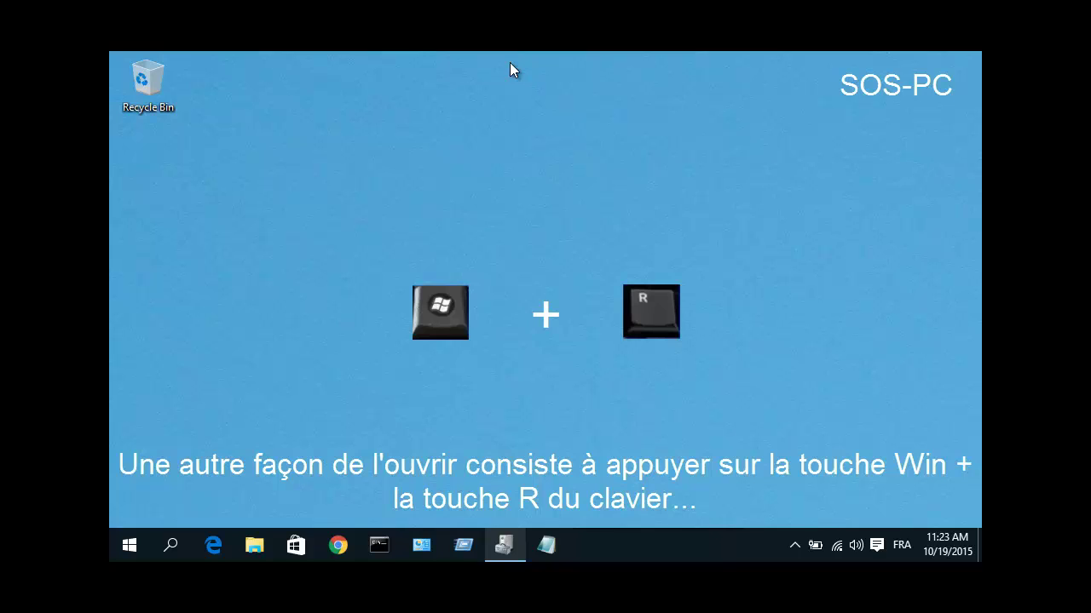
{"action": "key", "text": "super+r"}
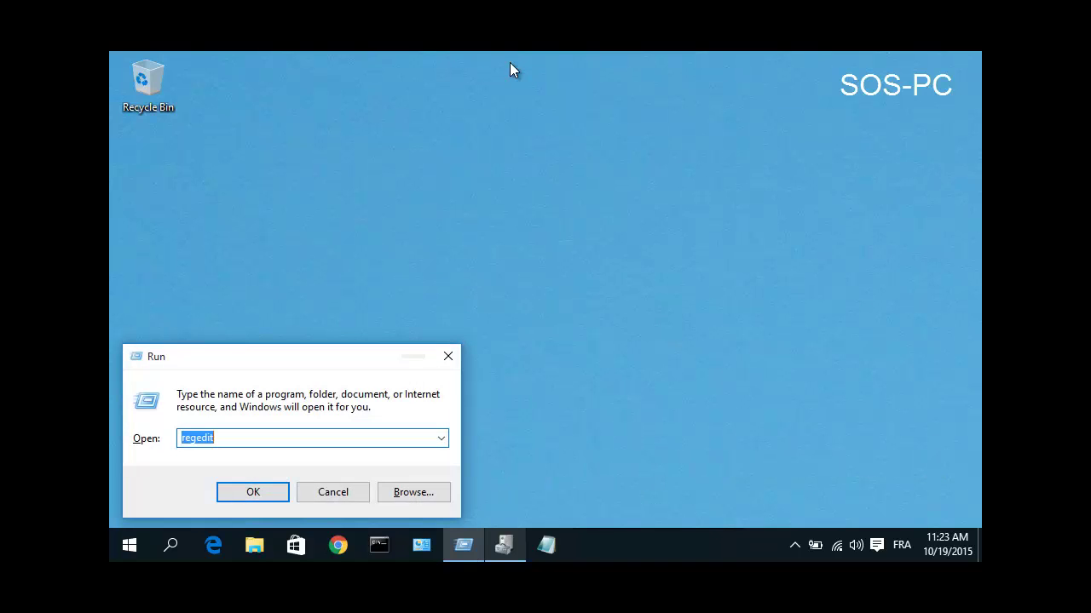
{"action": "type", "text": "mm"}
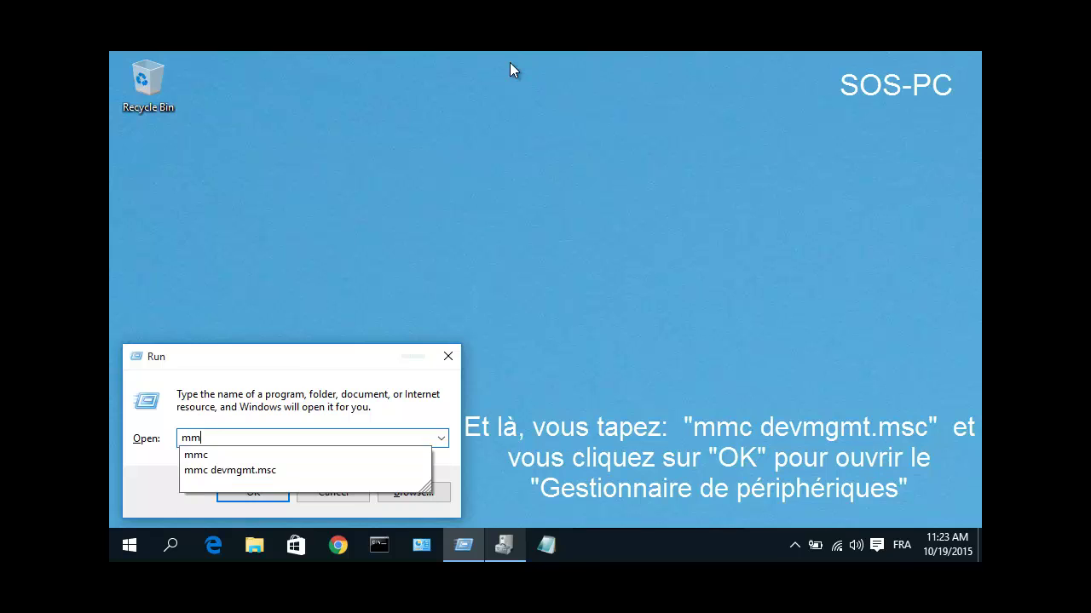
{"action": "type", "text": "c "}
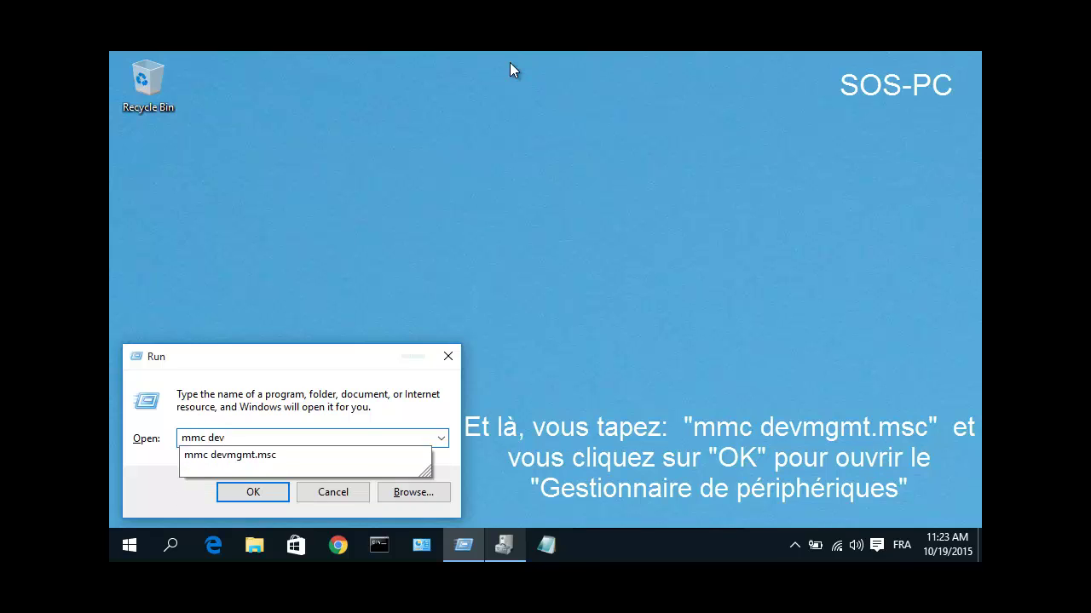
{"action": "type", "text": "devmgmt"}
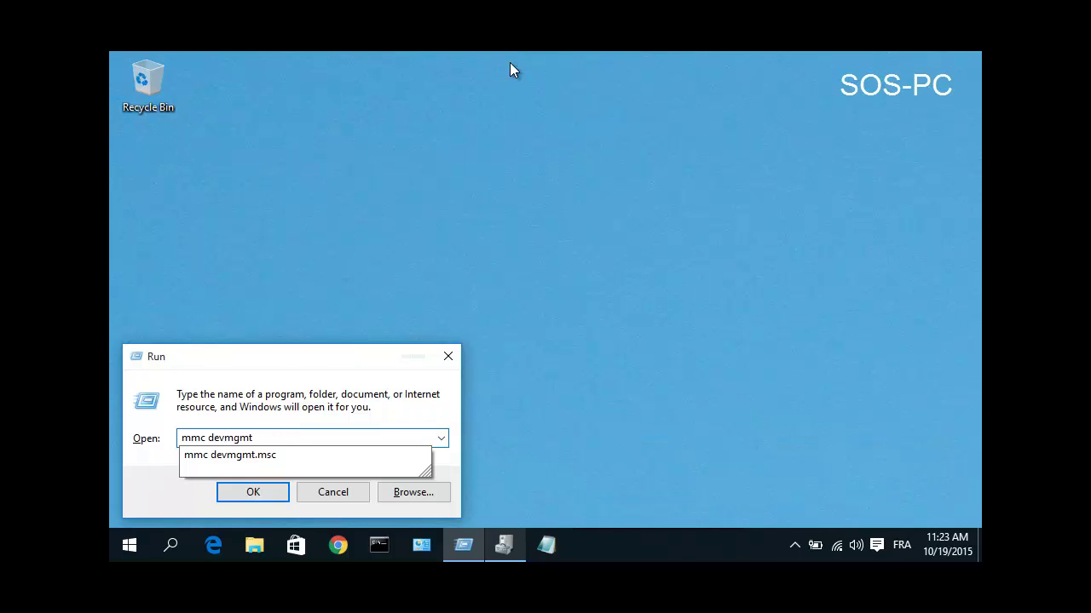
{"action": "type", "text": ".msc"}
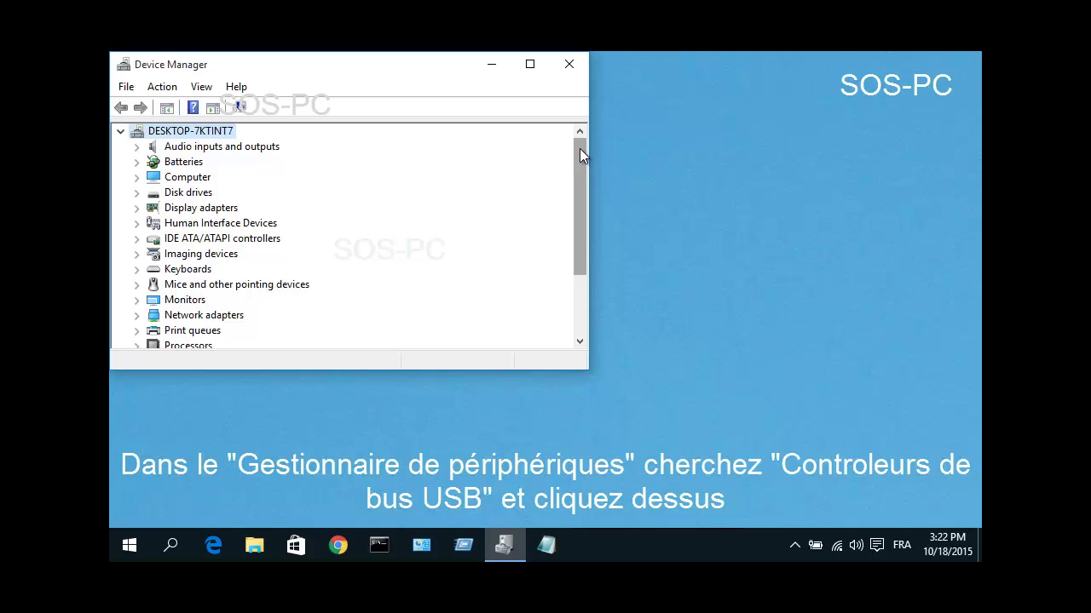
Under Universal Serial Bus controllers, update the USB Universal Host Controller - 27C8 driver, choosing the Intel(R) 82801G model from the computer's list of device drivers.
{"action": "left_click_drag", "start_coordinate": [579, 154], "coordinate": [583, 241]}
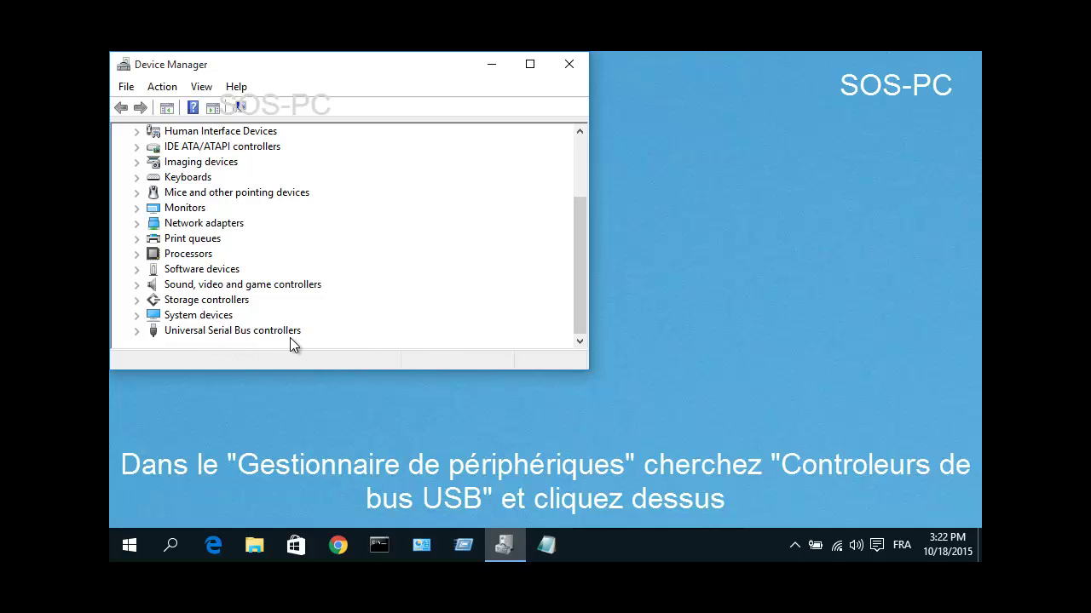
{"action": "left_click", "coordinate": [137, 330]}
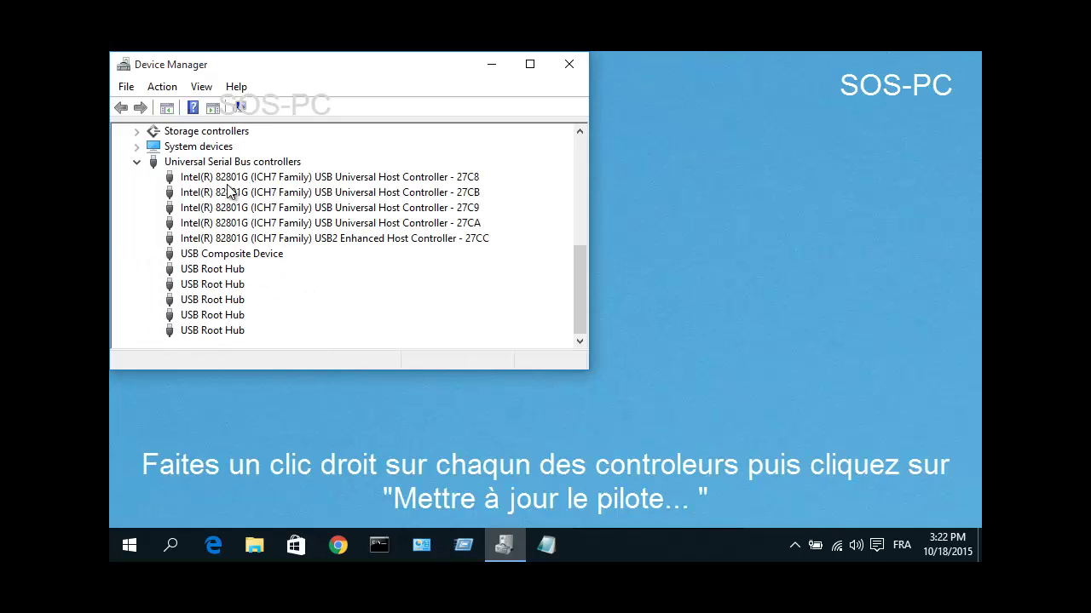
{"action": "left_click", "coordinate": [279, 181]}
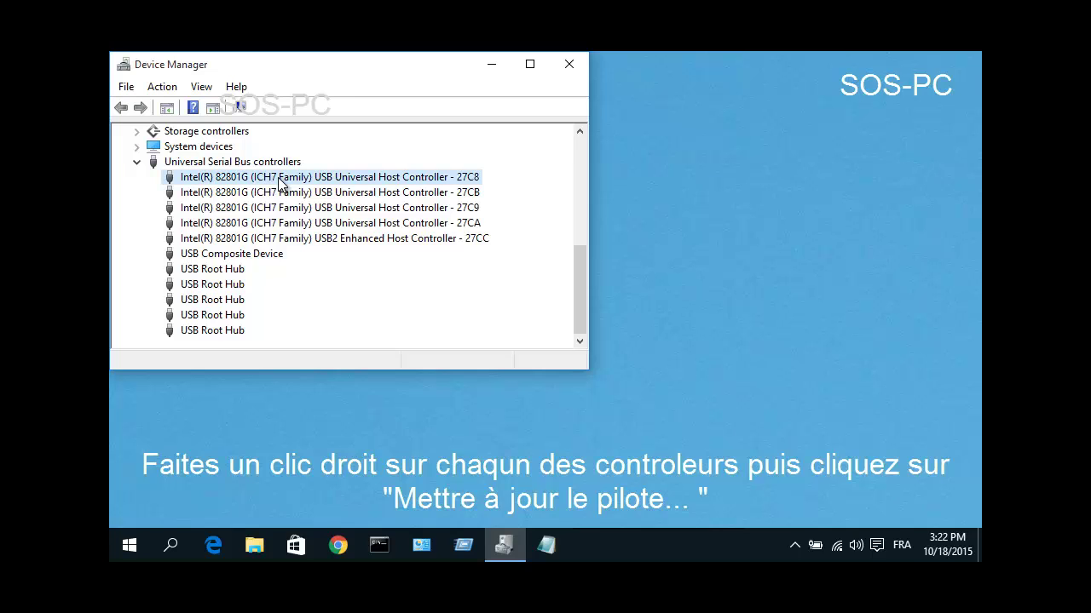
{"action": "right_click", "coordinate": [279, 181]}
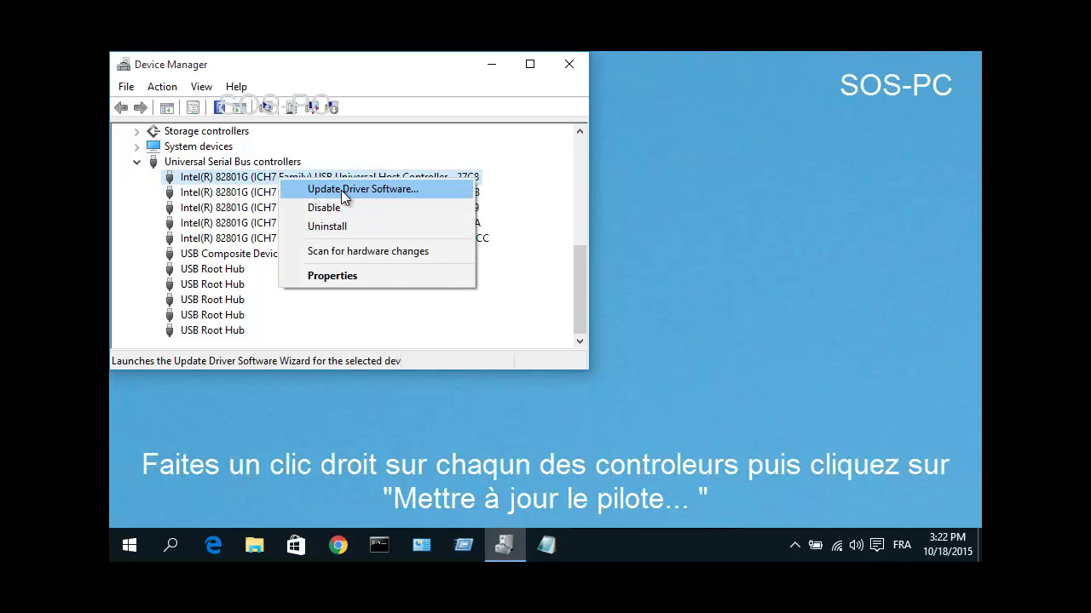
{"action": "left_click", "coordinate": [372, 189]}
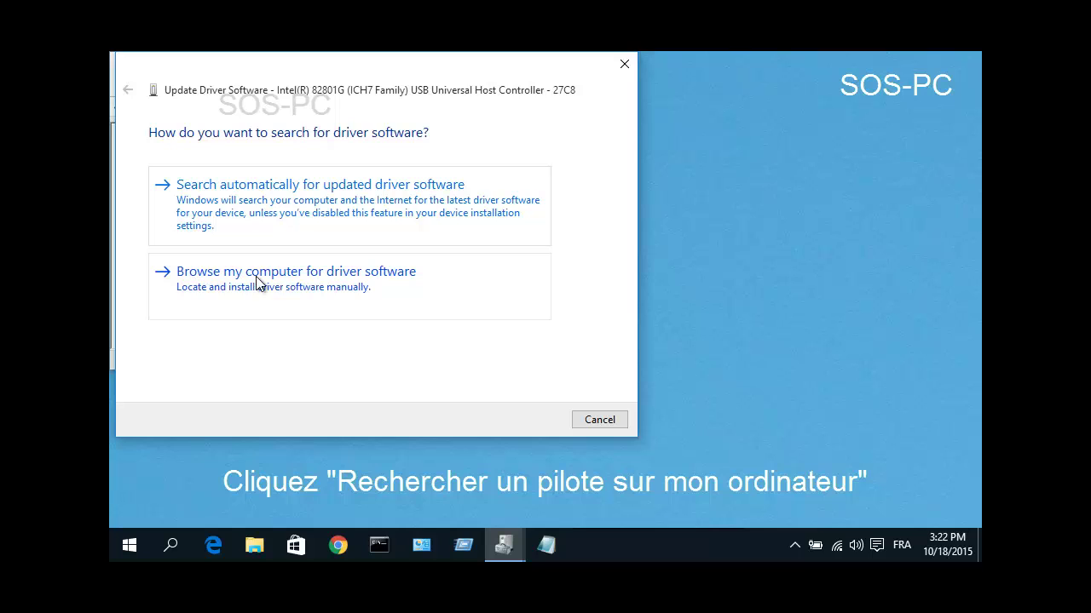
{"action": "left_click", "coordinate": [375, 288]}
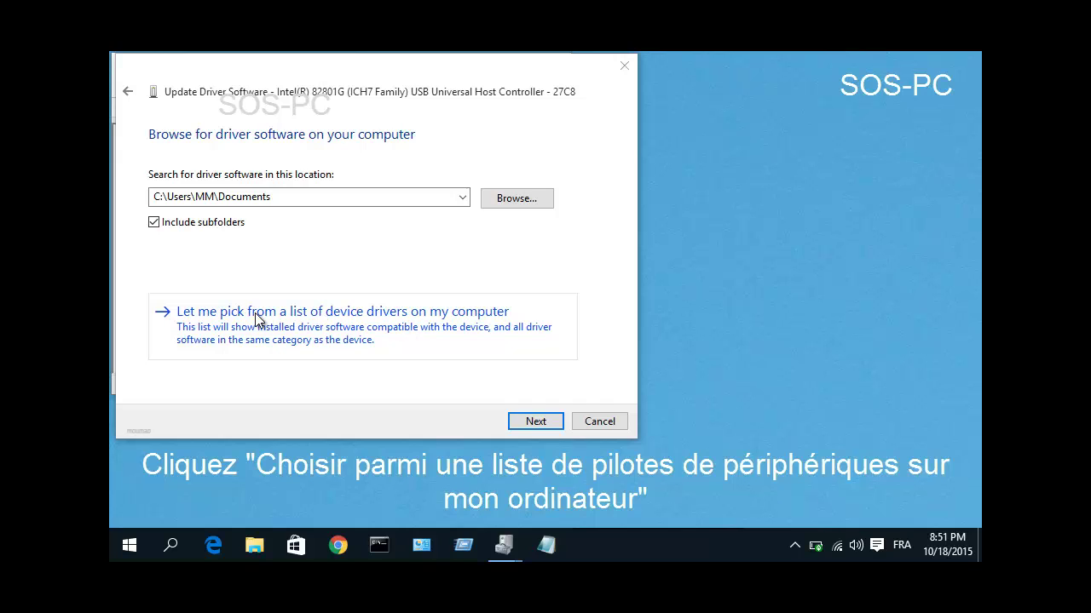
{"action": "left_click", "coordinate": [304, 313]}
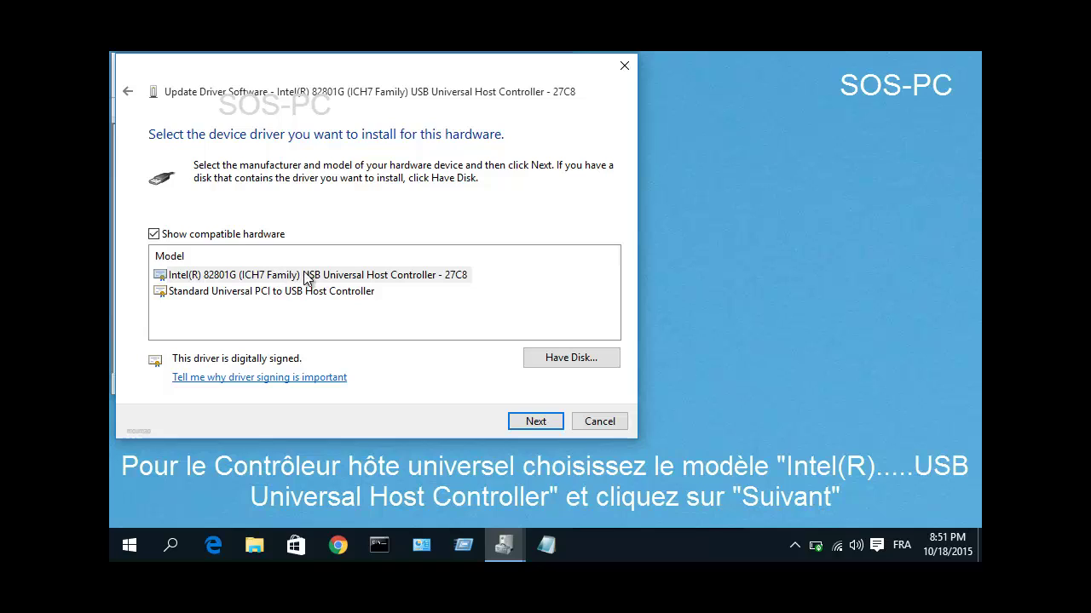
{"action": "left_click", "coordinate": [261, 277]}
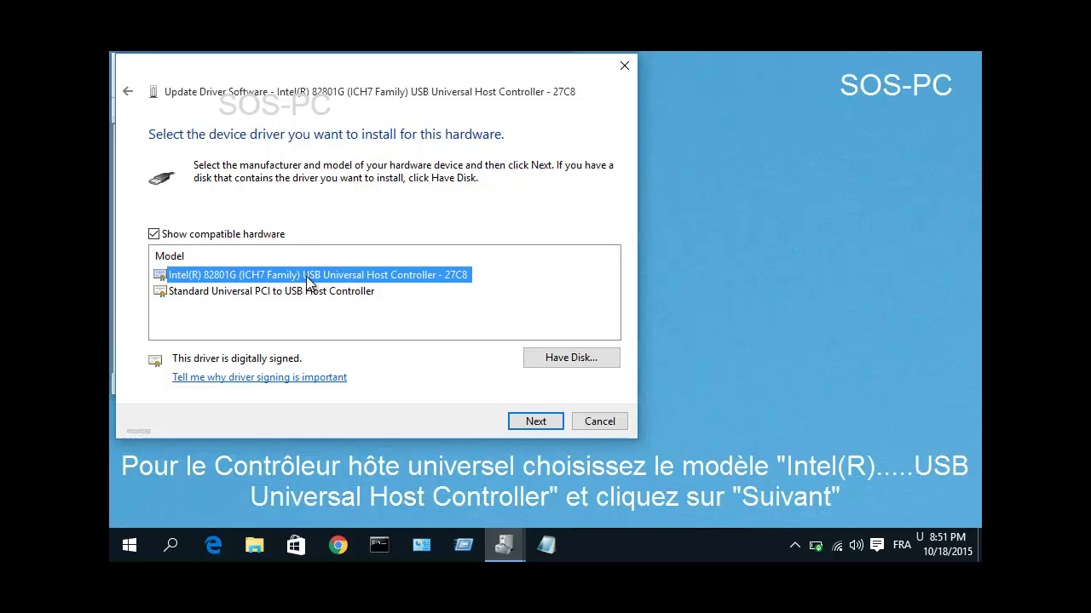
{"action": "left_click", "coordinate": [531, 419]}
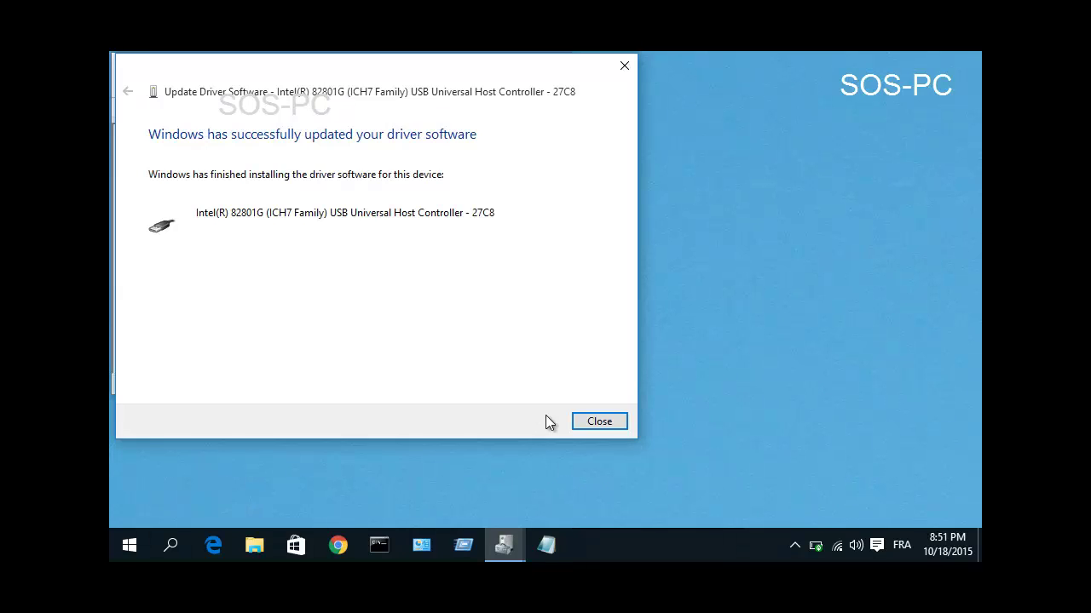
{"action": "left_click", "coordinate": [597, 421]}
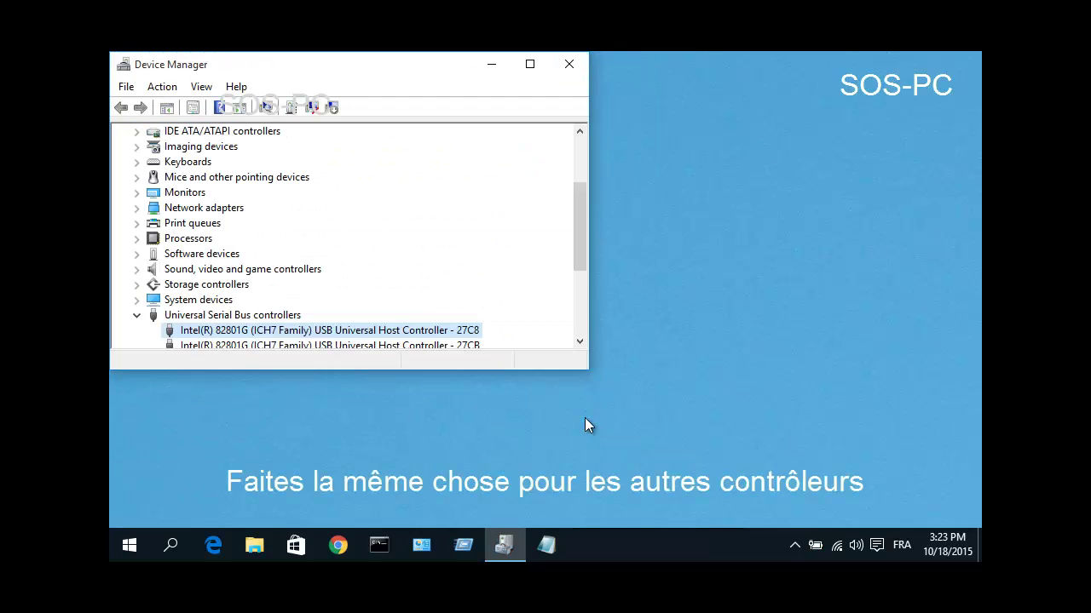
Update the driver of the USB Universal Host Controller - 27CB with the Intel(R) 82801G (ICH7 Family) model from the computer's driver list.
{"action": "left_click_drag", "start_coordinate": [582, 255], "coordinate": [582, 323]}
{"action": "right_click", "coordinate": [347, 198]}
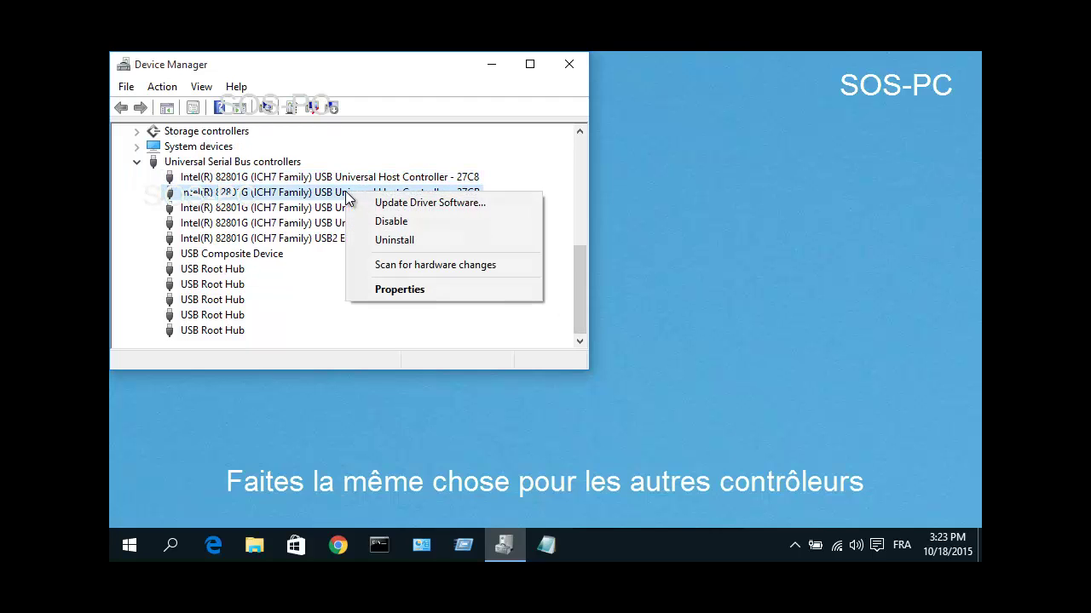
{"action": "left_click", "coordinate": [396, 202]}
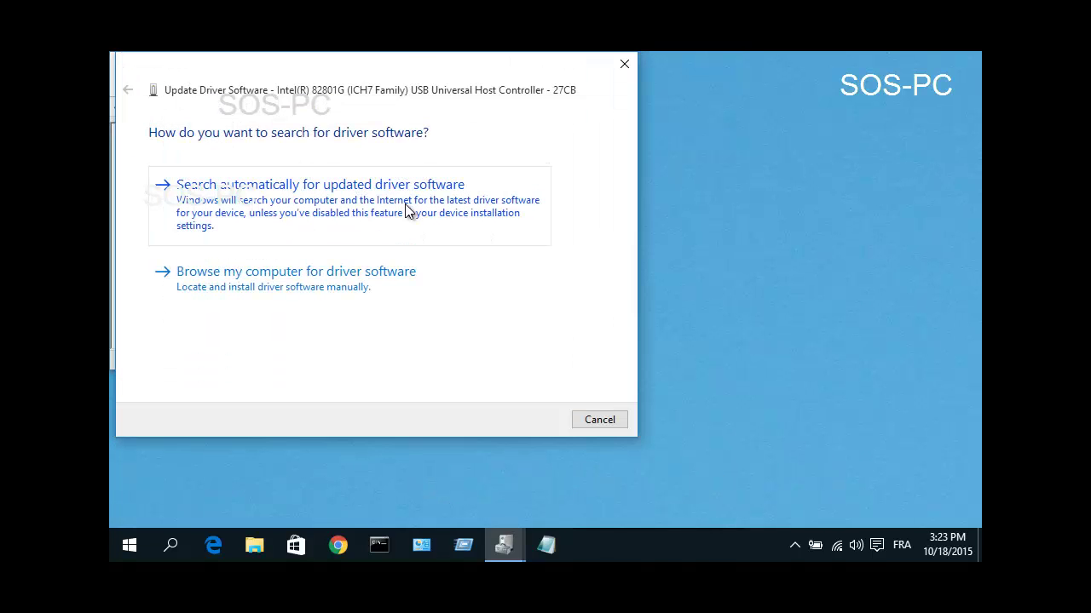
{"action": "left_click", "coordinate": [290, 281]}
{"action": "left_click", "coordinate": [384, 312]}
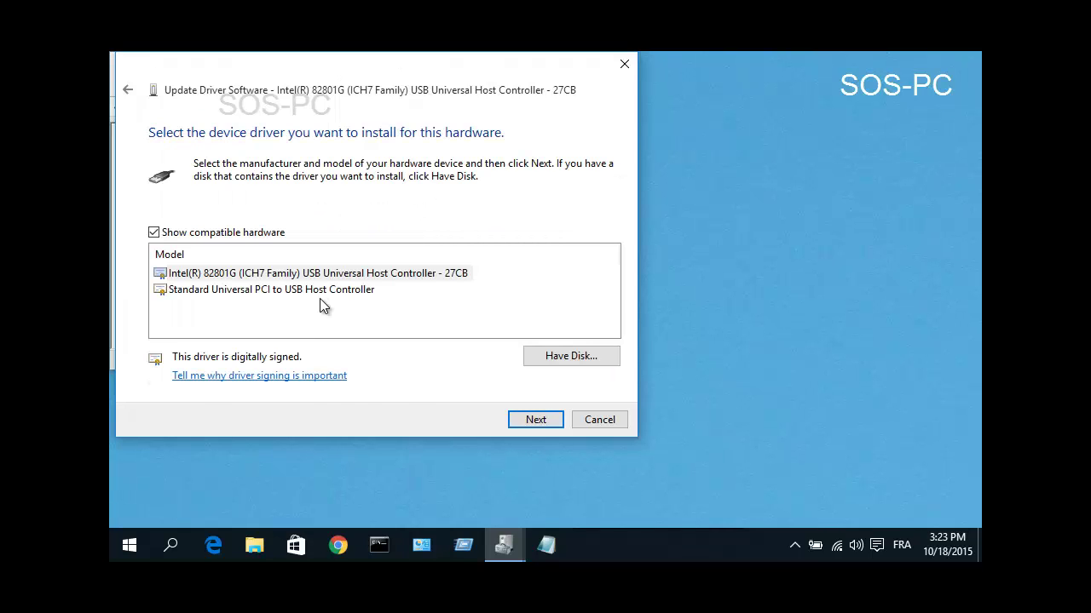
{"action": "left_click", "coordinate": [359, 274]}
{"action": "left_click", "coordinate": [534, 419]}
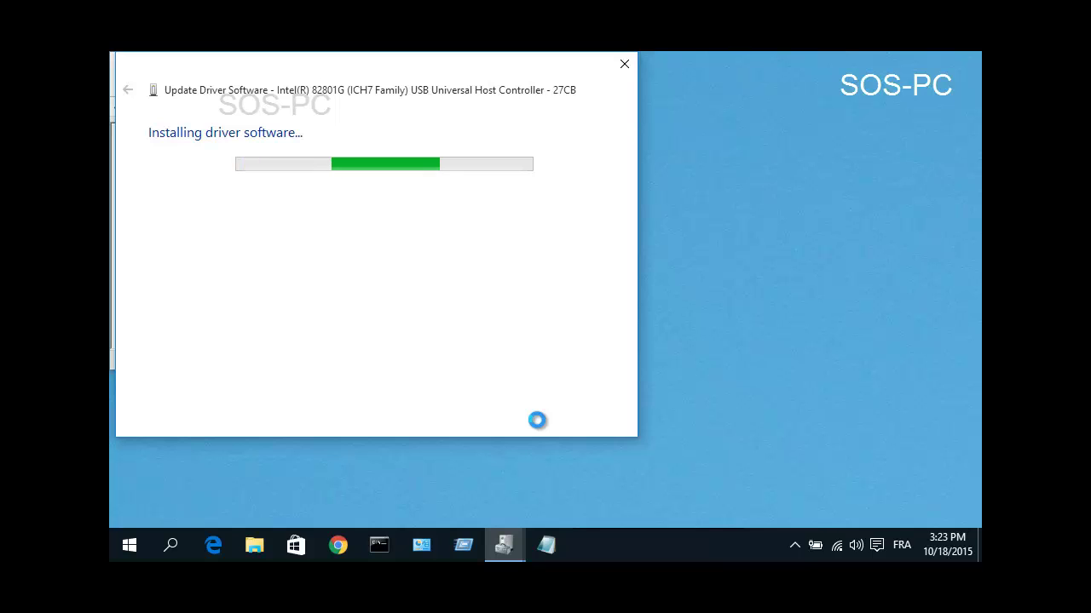
{"action": "left_click", "coordinate": [576, 421]}
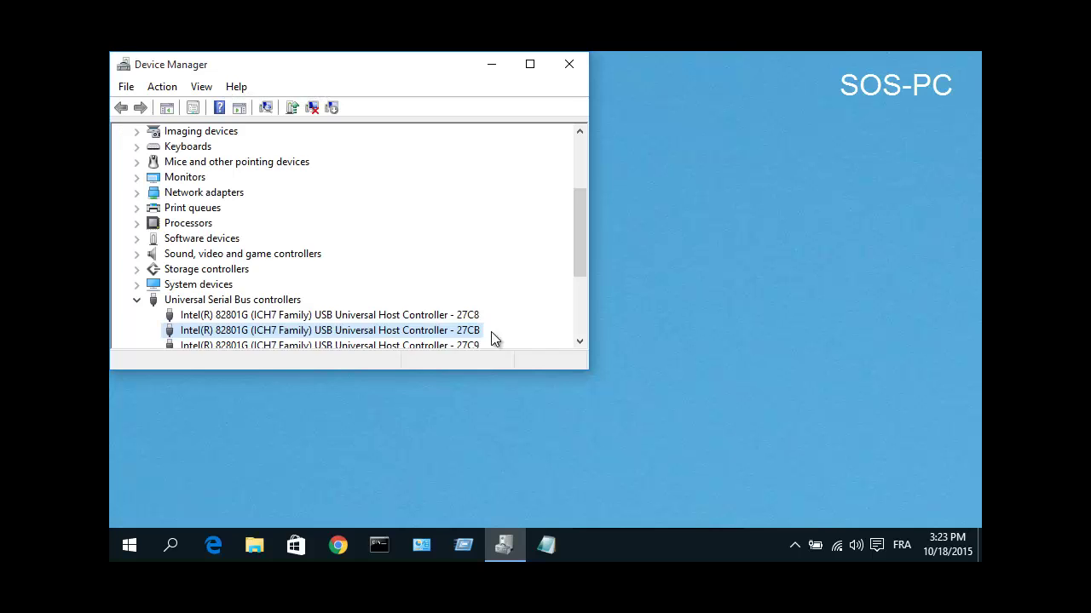
Update the driver of the USB Universal Host Controller - 27C9 with the Intel(R) 82801G (ICH7 Family) model from the computer's driver list.
{"action": "left_click_drag", "start_coordinate": [579, 273], "coordinate": [579, 317]}
{"action": "right_click", "coordinate": [438, 238]}
{"action": "left_click", "coordinate": [467, 248]}
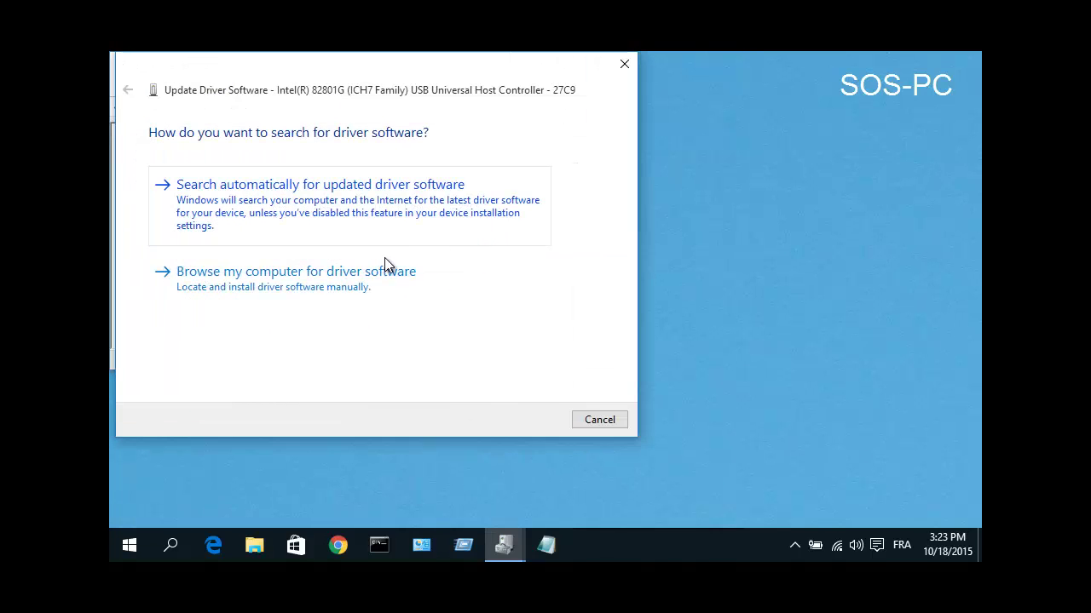
{"action": "left_click", "coordinate": [384, 260]}
{"action": "left_click", "coordinate": [362, 380]}
{"action": "left_click", "coordinate": [361, 273]}
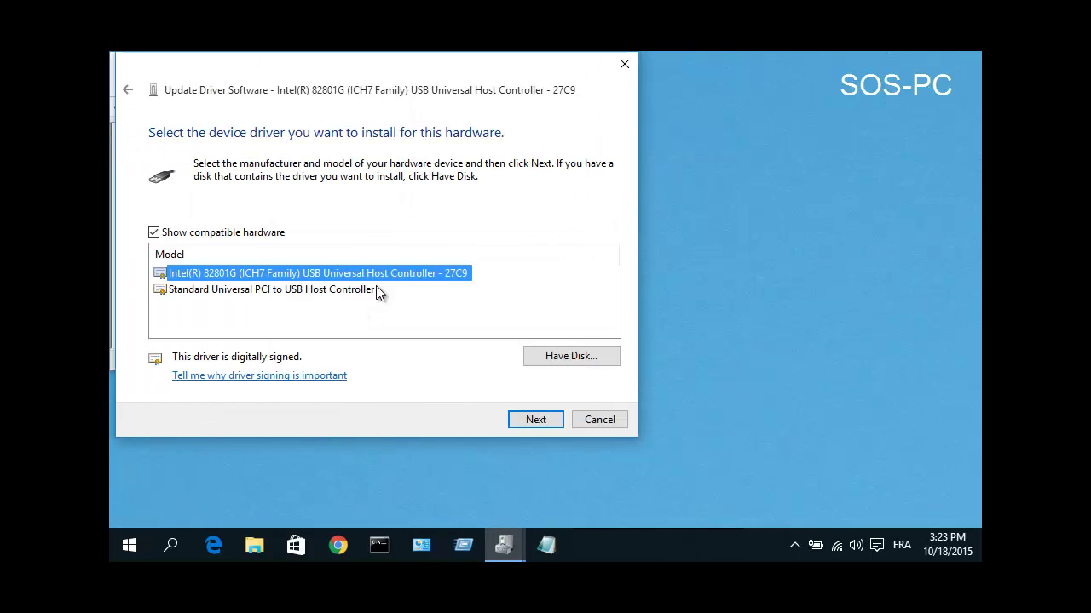
{"action": "left_click", "coordinate": [534, 416]}
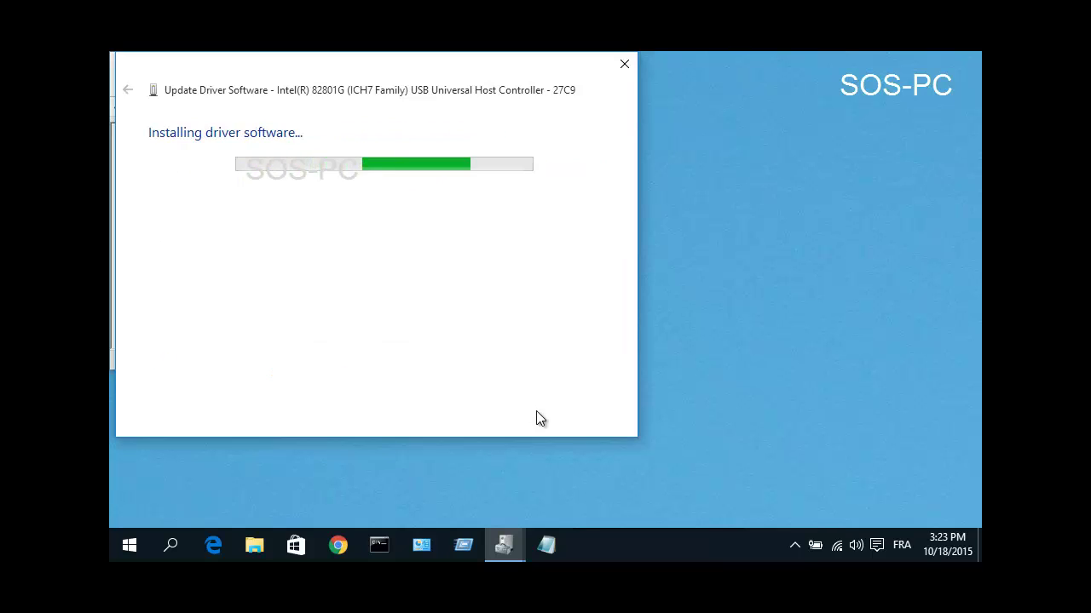
{"action": "left_click", "coordinate": [588, 422]}
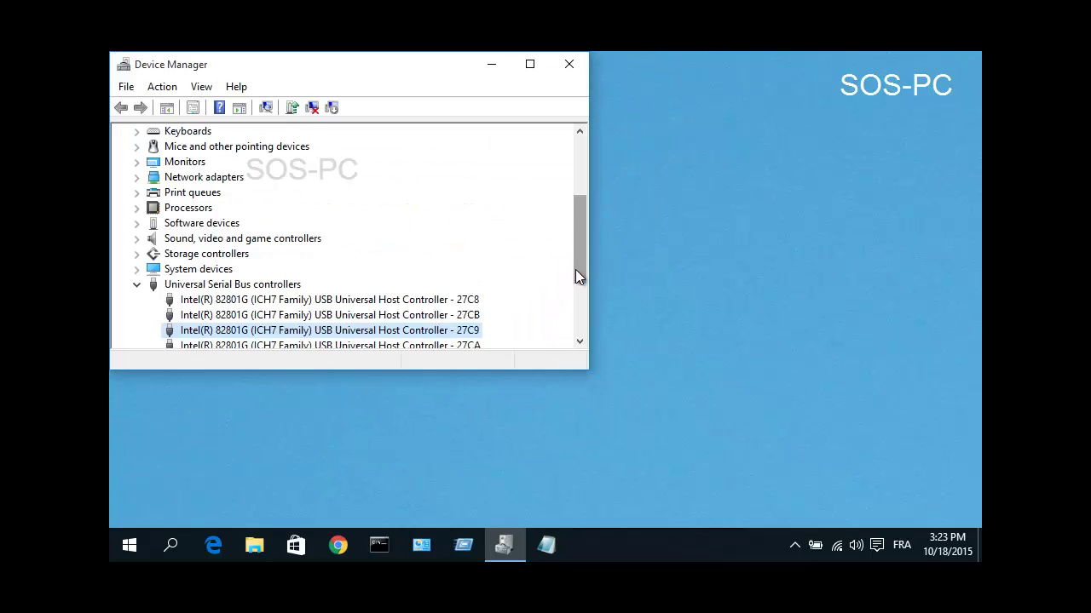
Update the driver of the USB Universal Host Controller - 27CA with the Intel(R) 82801G (ICH7 Family) model from the computer's driver list.
{"action": "scroll", "coordinate": [512, 255], "scroll_direction": "down", "scroll_amount": 1}
{"action": "right_click", "coordinate": [452, 239]}
{"action": "left_click", "coordinate": [453, 245]}
{"action": "left_click", "coordinate": [438, 270]}
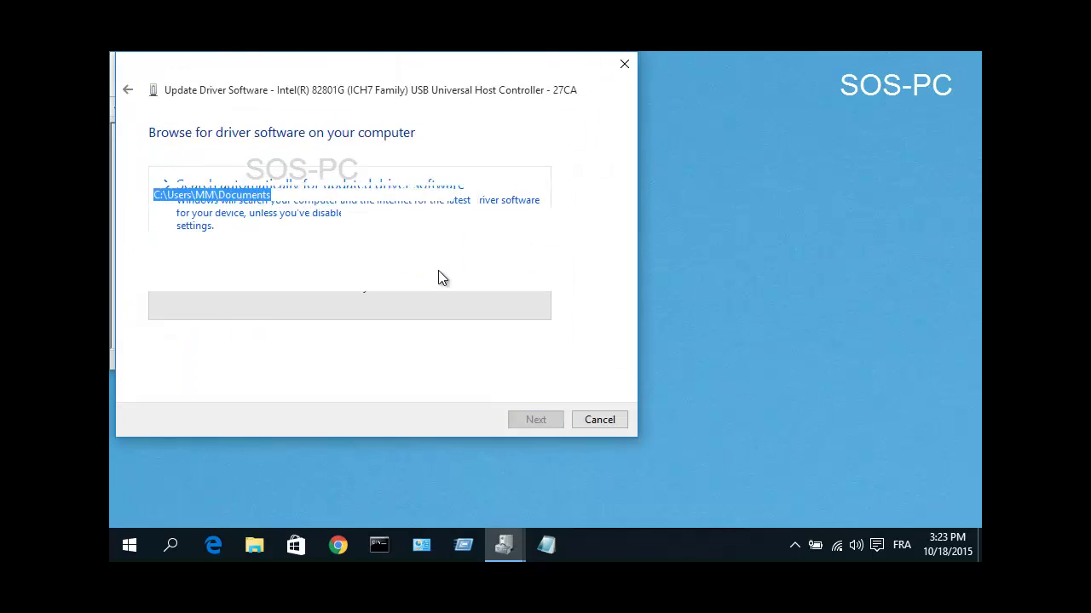
{"action": "left_click", "coordinate": [397, 304]}
{"action": "left_click", "coordinate": [442, 277]}
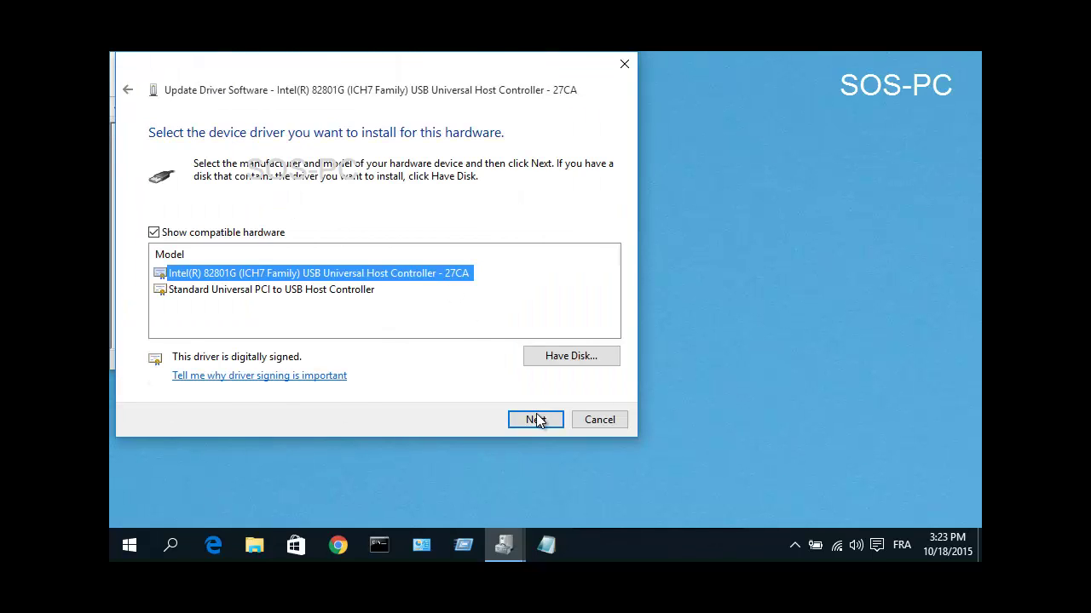
{"action": "left_click", "coordinate": [536, 418]}
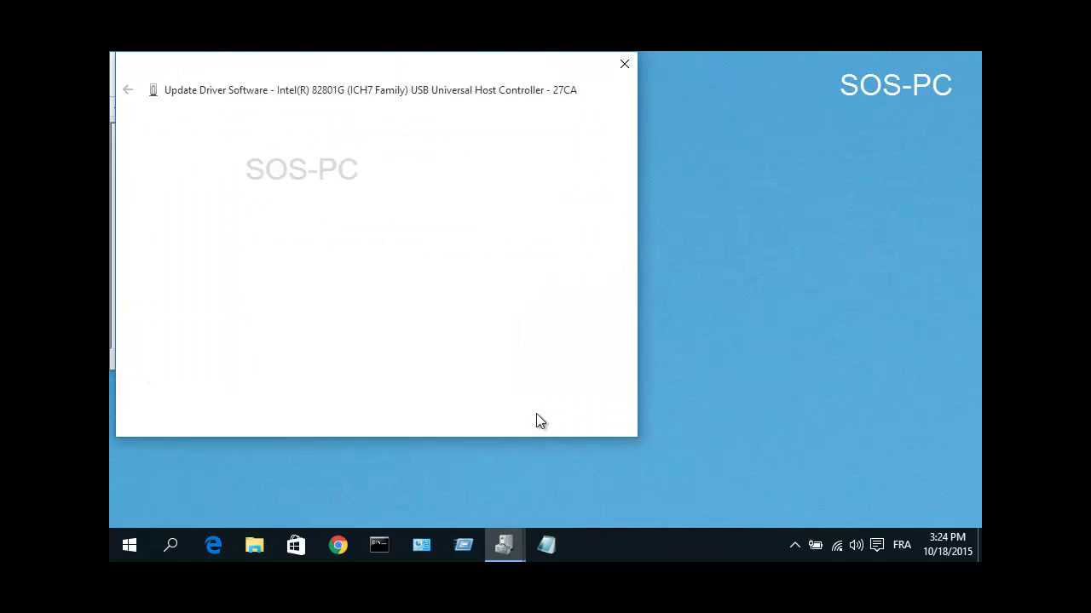
{"action": "left_click", "coordinate": [590, 418]}
{"action": "scroll", "coordinate": [574, 340], "scroll_direction": "down", "scroll_amount": 3}
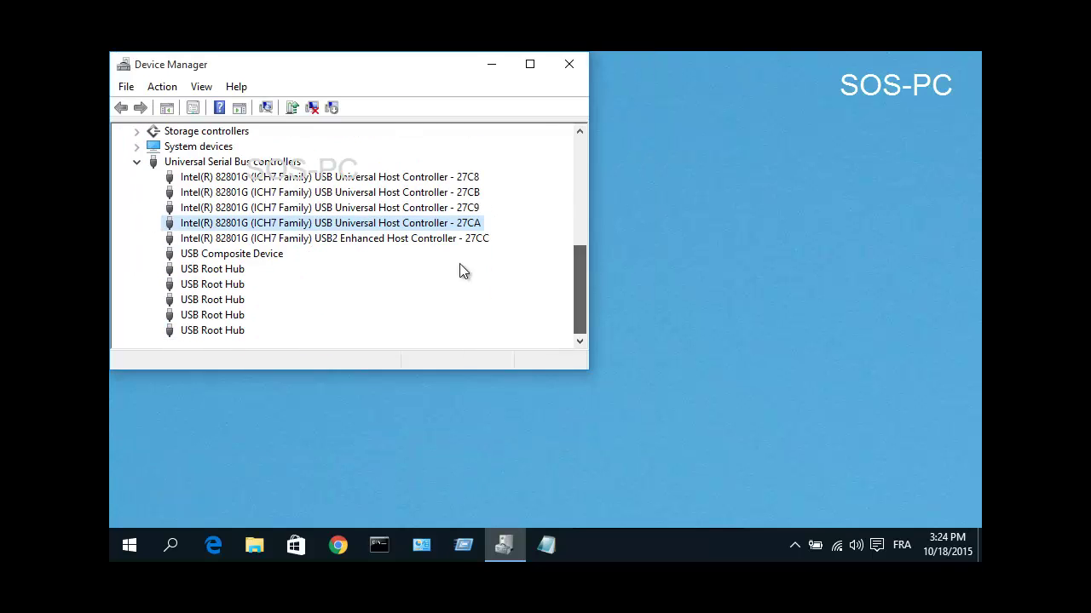
Update the USB2 Enhanced Host Controller - 27CC driver from the computer's list of device drivers and decline the restart.
{"action": "right_click", "coordinate": [397, 238]}
{"action": "left_click", "coordinate": [418, 244]}
{"action": "left_click", "coordinate": [389, 272]}
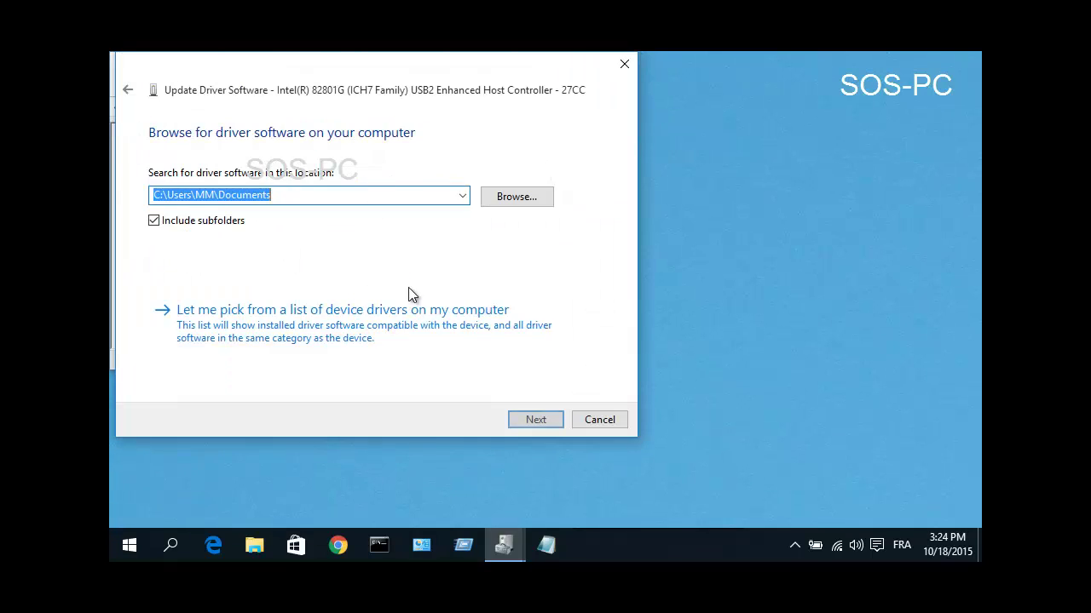
{"action": "left_click", "coordinate": [408, 305]}
{"action": "left_click", "coordinate": [538, 419]}
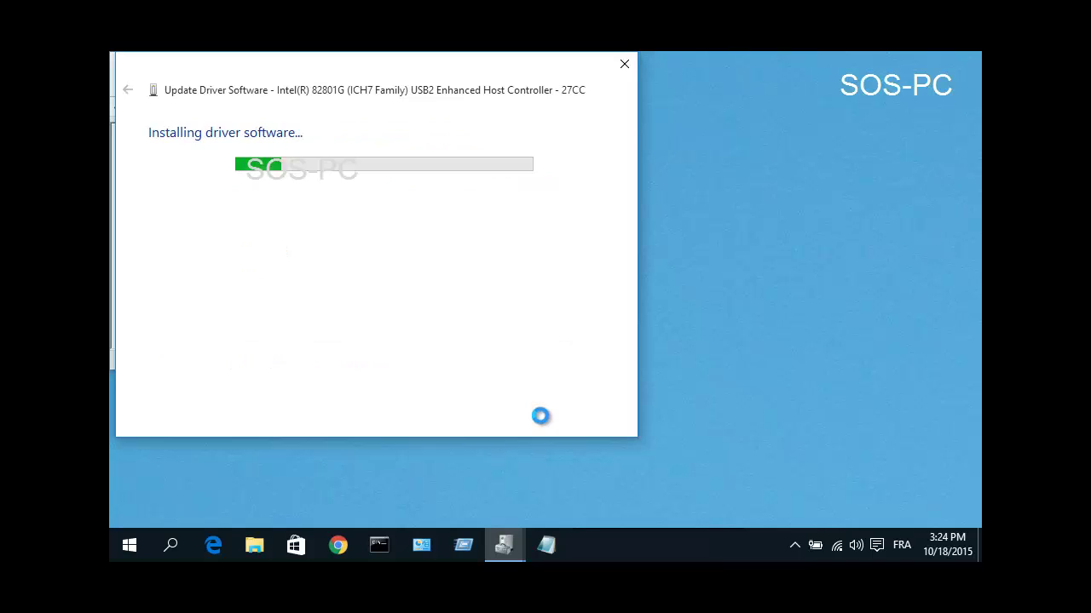
{"action": "left_click", "coordinate": [592, 419]}
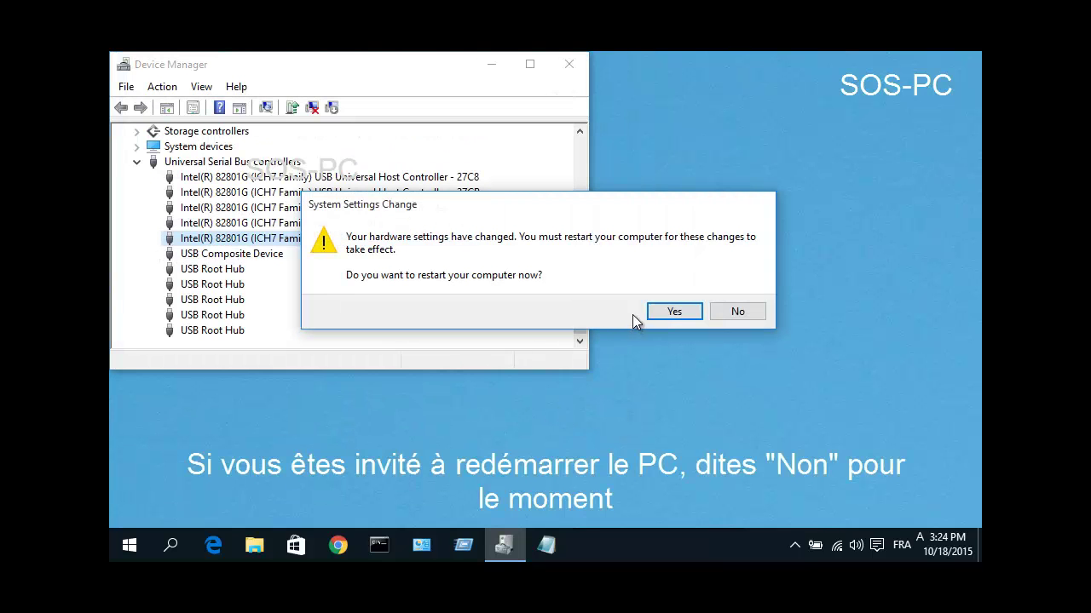
{"action": "left_click", "coordinate": [743, 312]}
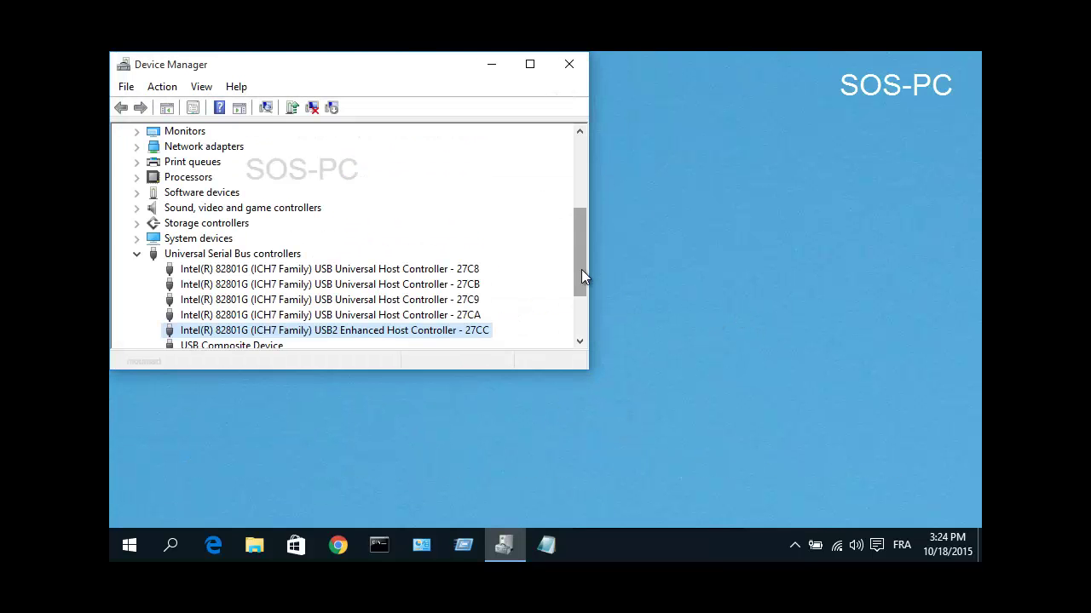
Update the USB Composite Device and first USB Root Hub drivers from the computer's driver list, declining the restart.
{"action": "scroll", "coordinate": [582, 271], "scroll_direction": "down", "scroll_amount": 2}
{"action": "right_click", "coordinate": [238, 256]}
{"action": "left_click", "coordinate": [345, 271]}
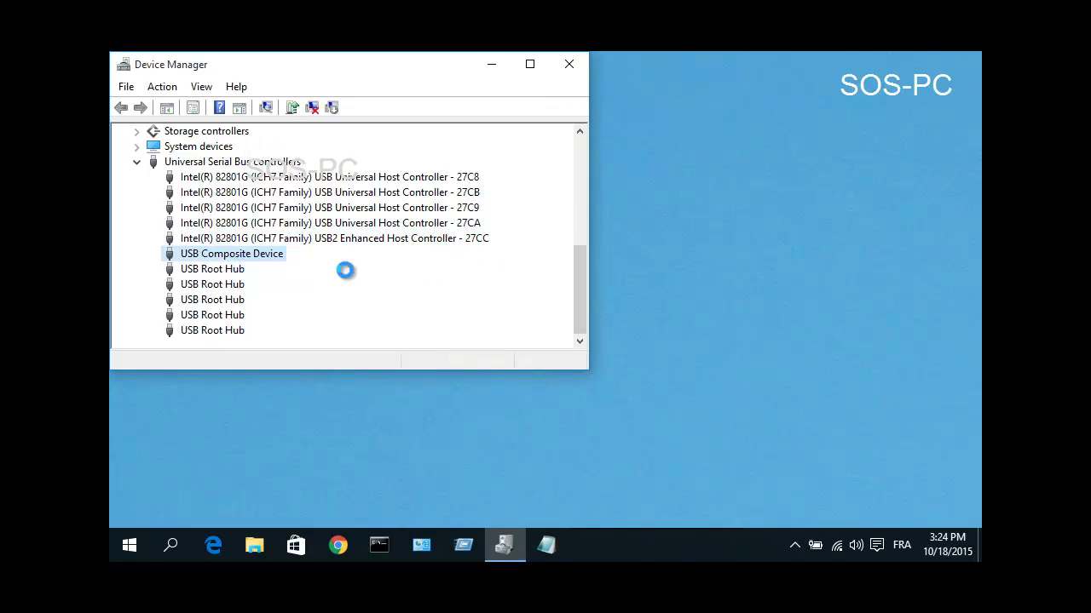
{"action": "left_click", "coordinate": [346, 270]}
{"action": "left_click", "coordinate": [292, 312]}
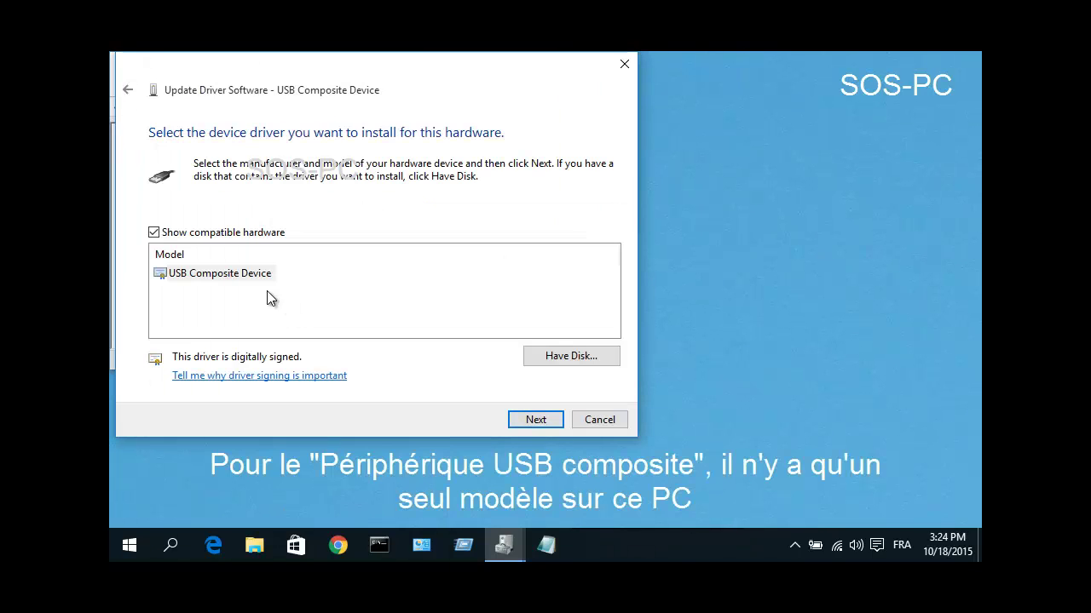
{"action": "left_click", "coordinate": [236, 274]}
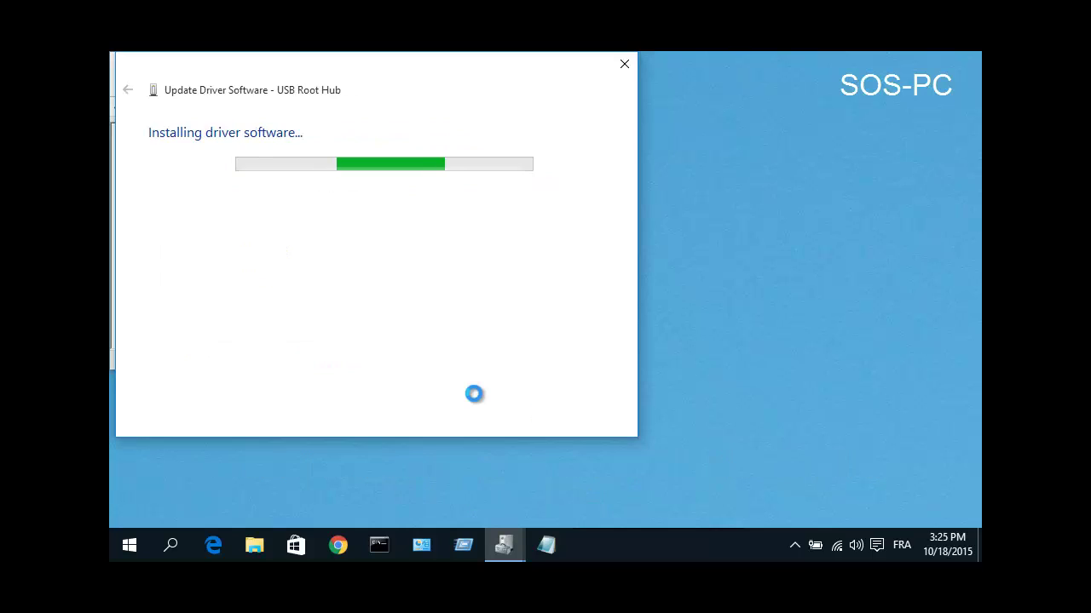
{"action": "left_click", "coordinate": [569, 415]}
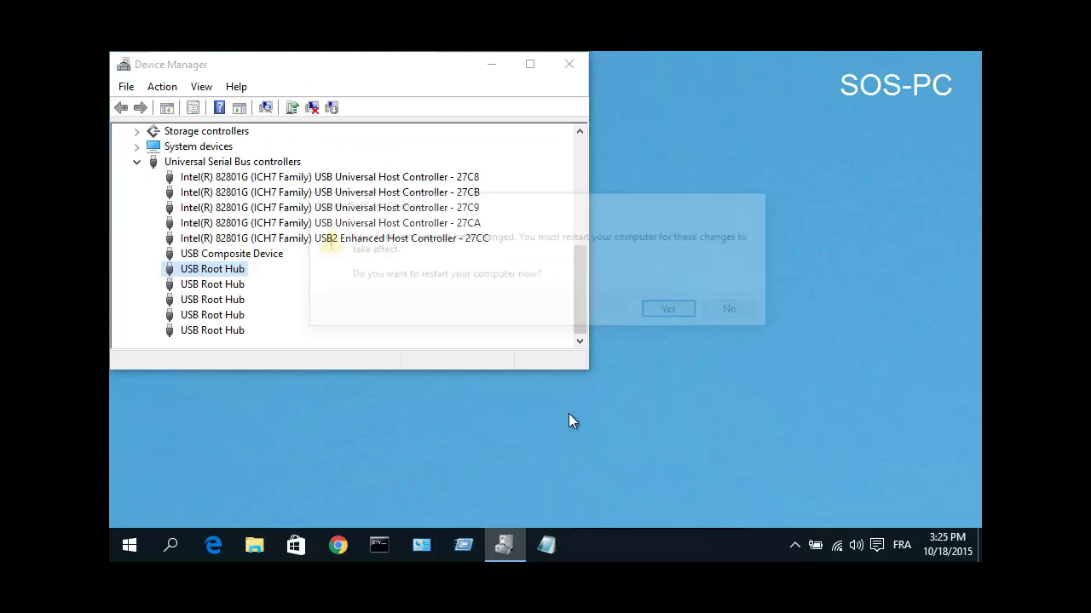
{"action": "left_click", "coordinate": [725, 313]}
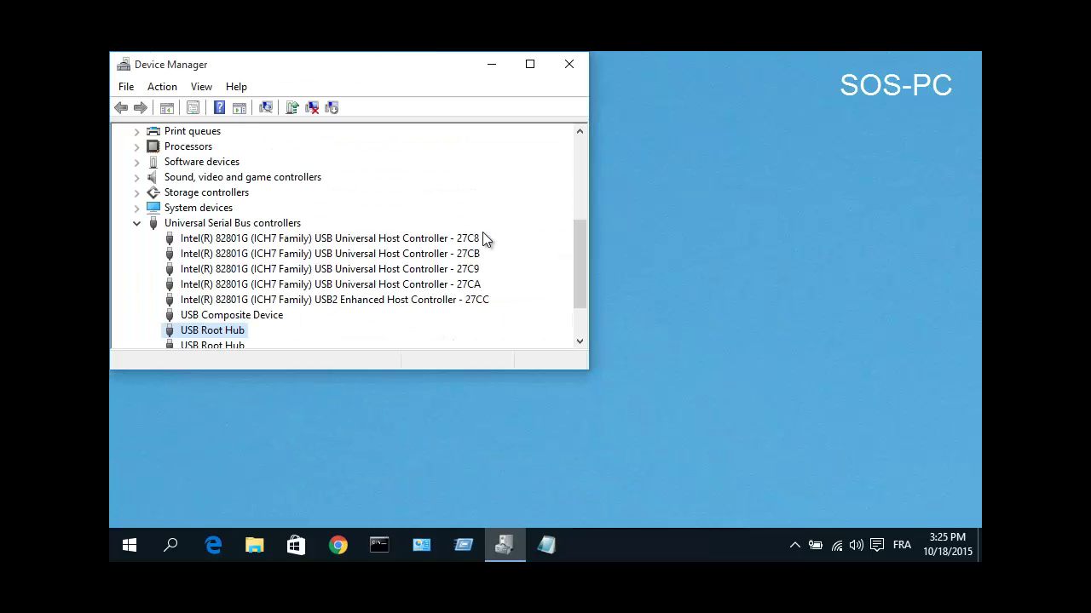
Update the driver of the second USB Root Hub with the USB Root Hub model from the computer's driver list.
{"action": "scroll", "coordinate": [581, 269], "scroll_direction": "down", "scroll_amount": 2}
{"action": "right_click", "coordinate": [227, 287]}
{"action": "left_click", "coordinate": [304, 295]}
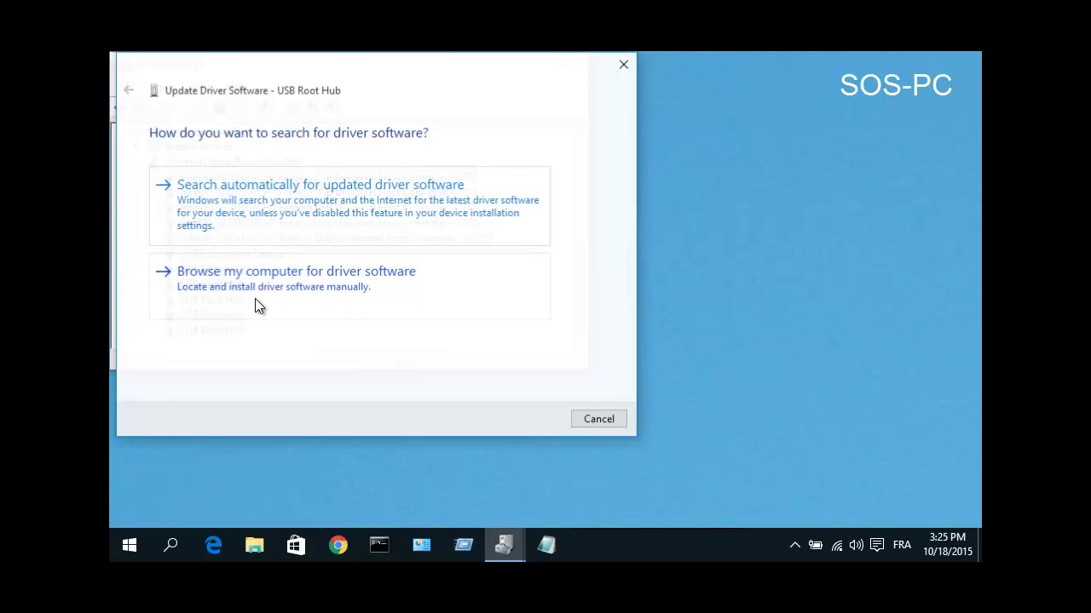
{"action": "left_click", "coordinate": [255, 296]}
{"action": "left_click", "coordinate": [351, 310]}
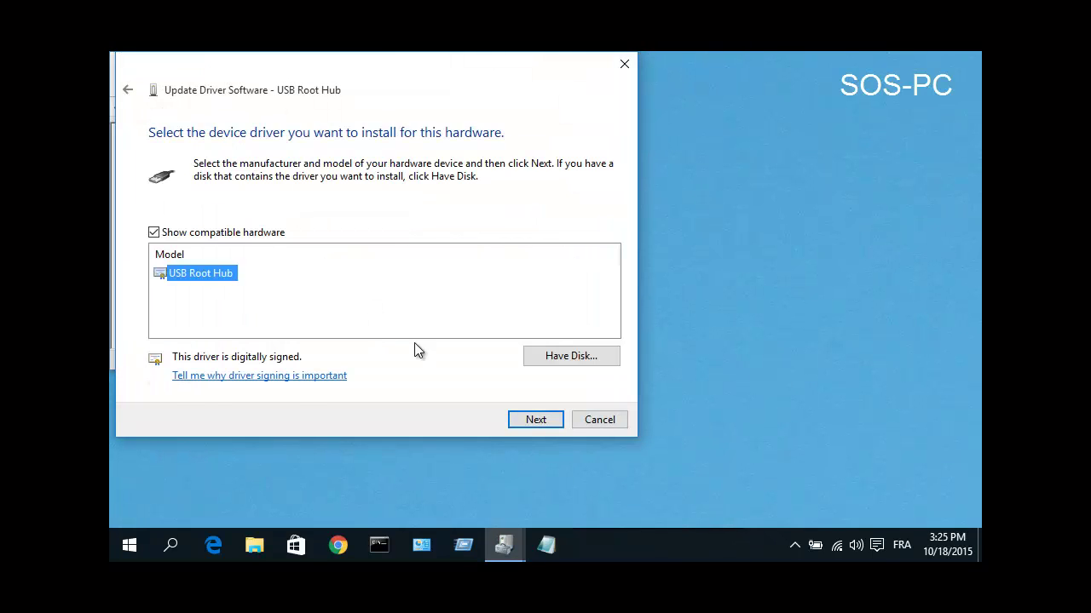
{"action": "left_click", "coordinate": [535, 419]}
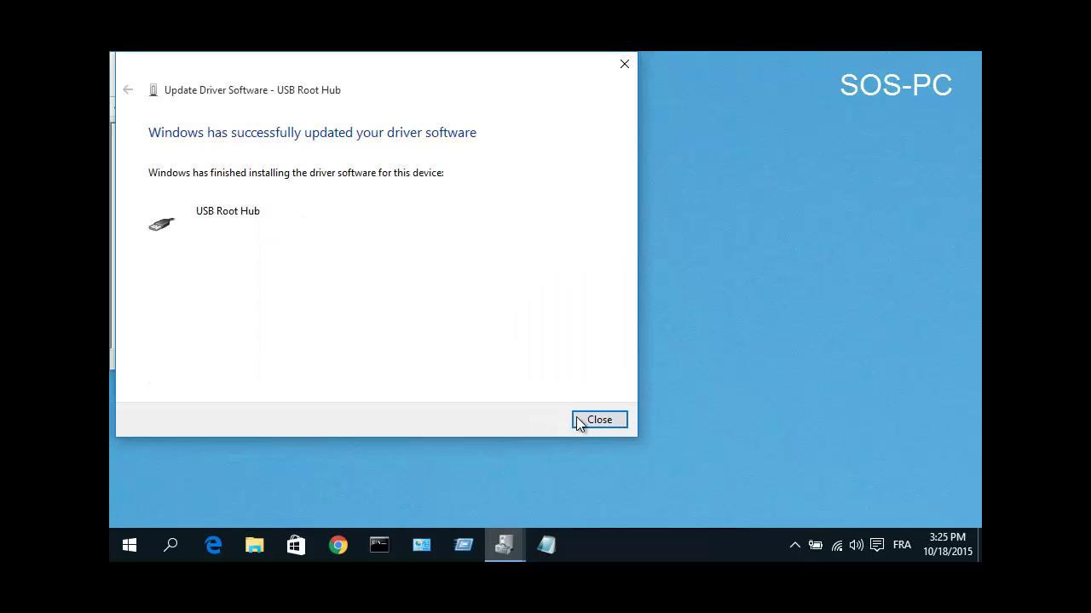
{"action": "left_click", "coordinate": [588, 420]}
Update the driver of the third USB Root Hub using the computer's list of device drivers.
{"action": "scroll", "coordinate": [565, 324], "scroll_direction": "down", "scroll_amount": 1}
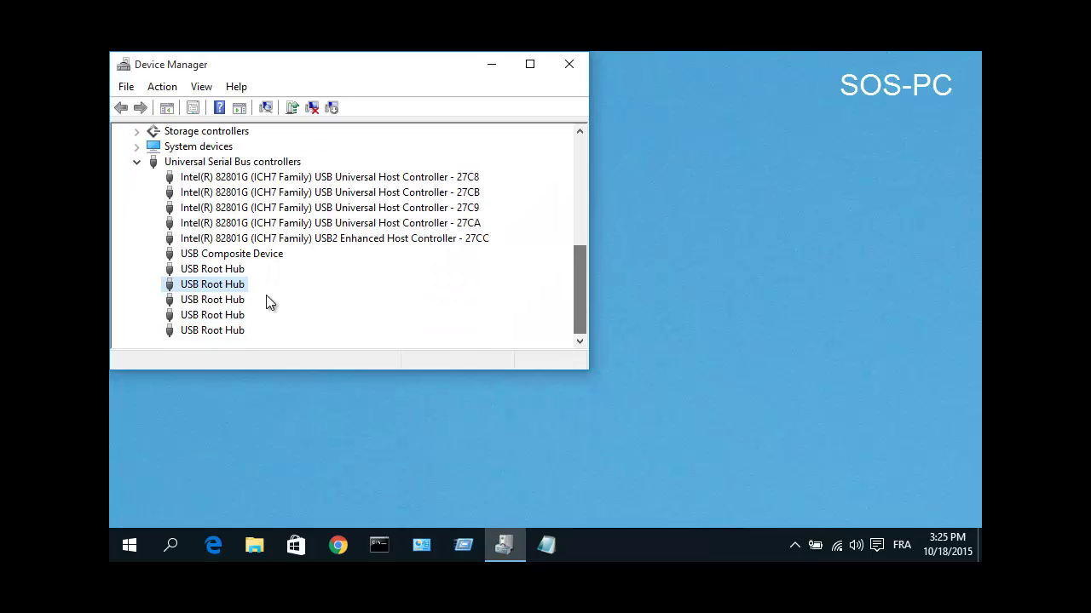
{"action": "right_click", "coordinate": [235, 300]}
{"action": "left_click", "coordinate": [275, 311]}
{"action": "left_click", "coordinate": [387, 265]}
{"action": "left_click", "coordinate": [353, 309]}
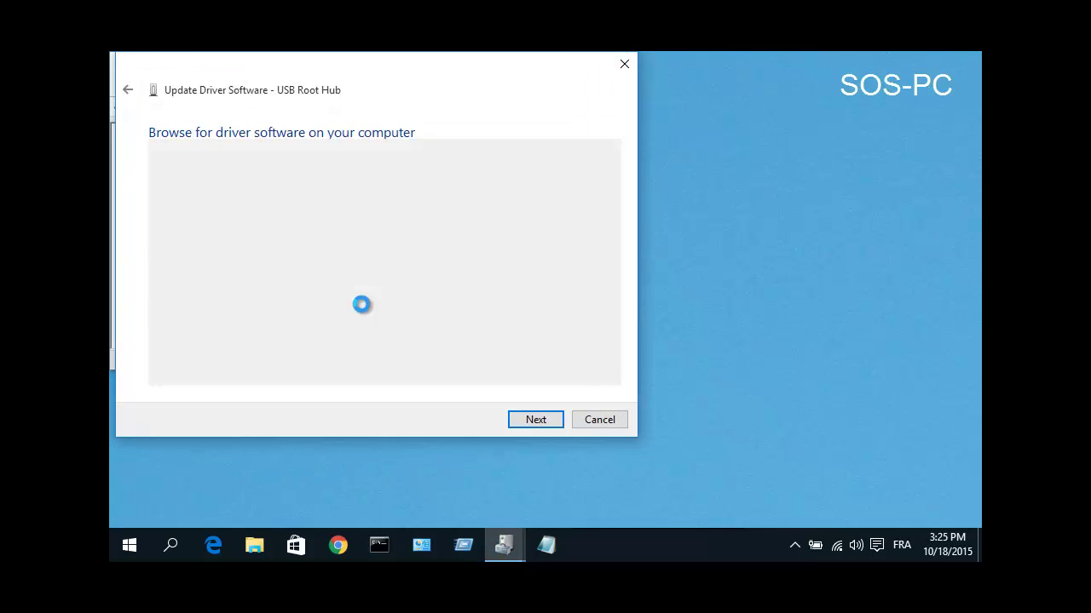
{"action": "left_click", "coordinate": [529, 420]}
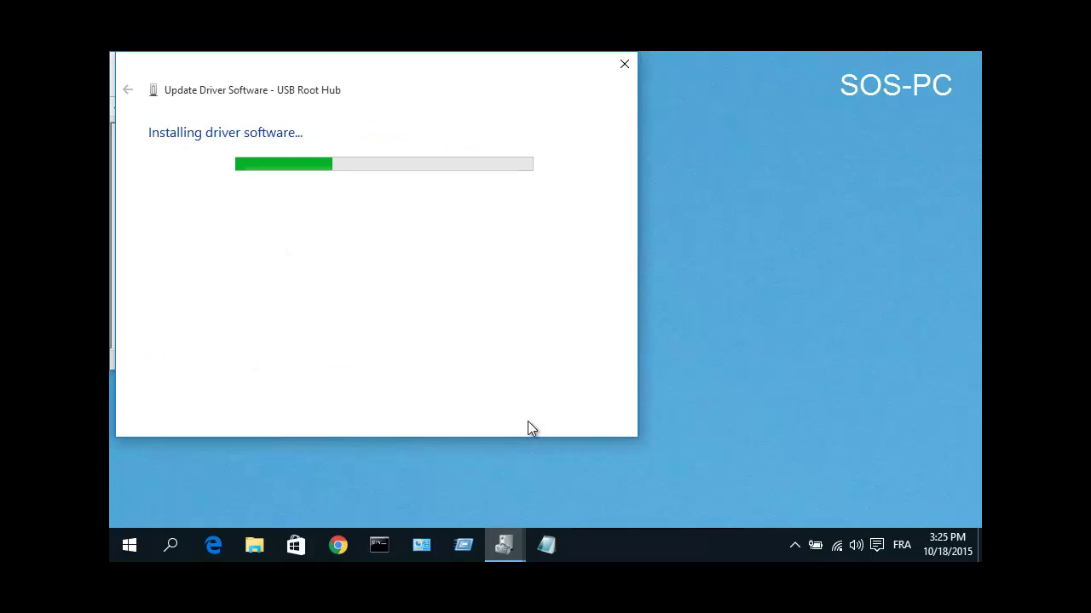
{"action": "left_click", "coordinate": [601, 421]}
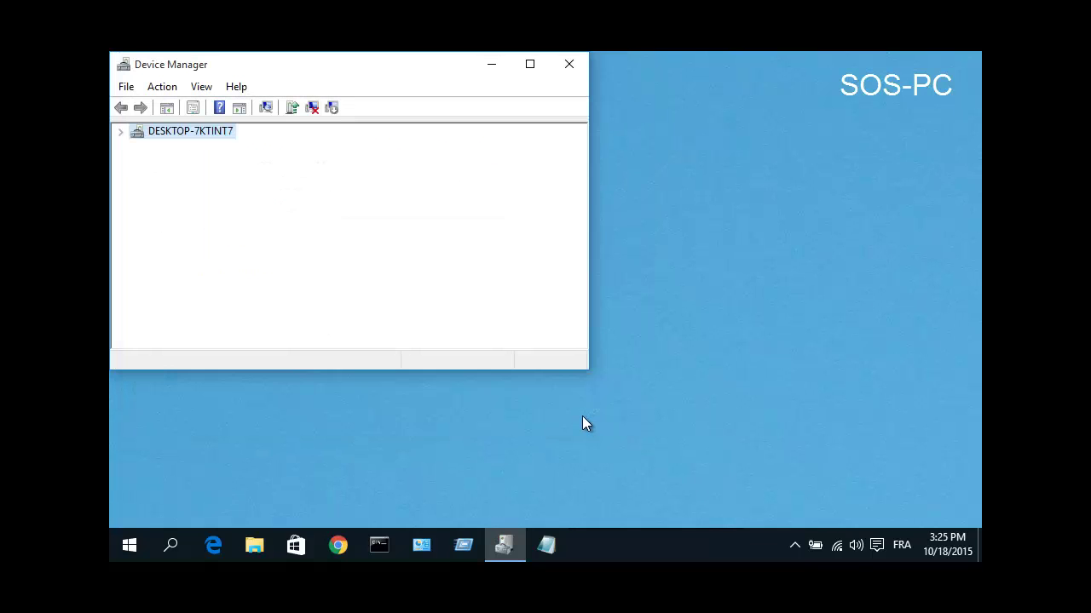
Update the driver of the fourth USB Root Hub with the USB Root Hub model from the computer's driver list.
{"action": "scroll", "coordinate": [511, 334], "scroll_direction": "down", "scroll_amount": 1}
{"action": "right_click", "coordinate": [232, 313]}
{"action": "left_click", "coordinate": [282, 318]}
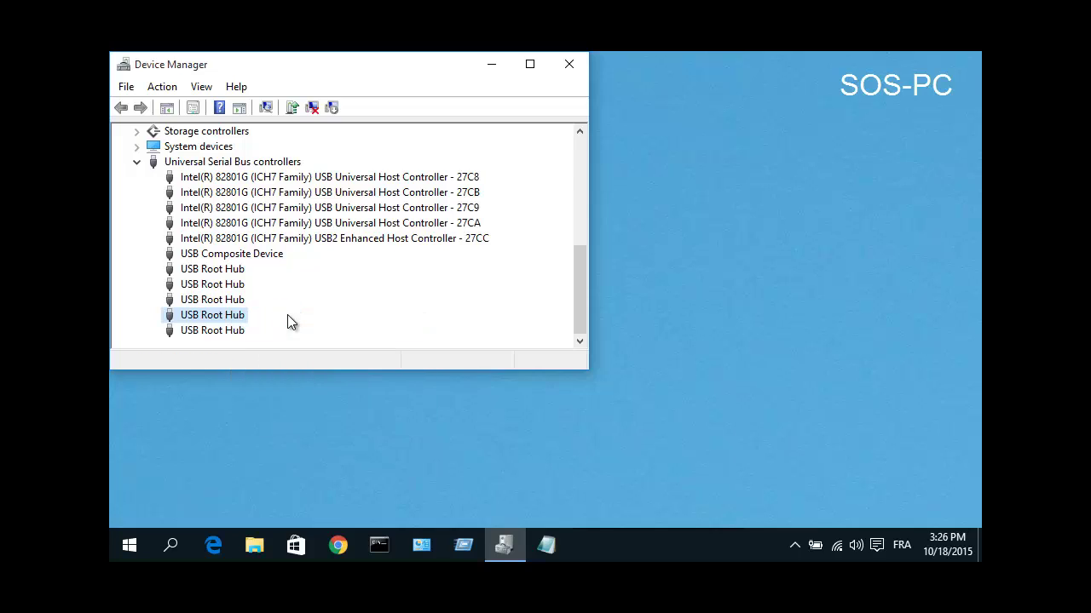
{"action": "left_click", "coordinate": [372, 279]}
{"action": "left_click", "coordinate": [352, 339]}
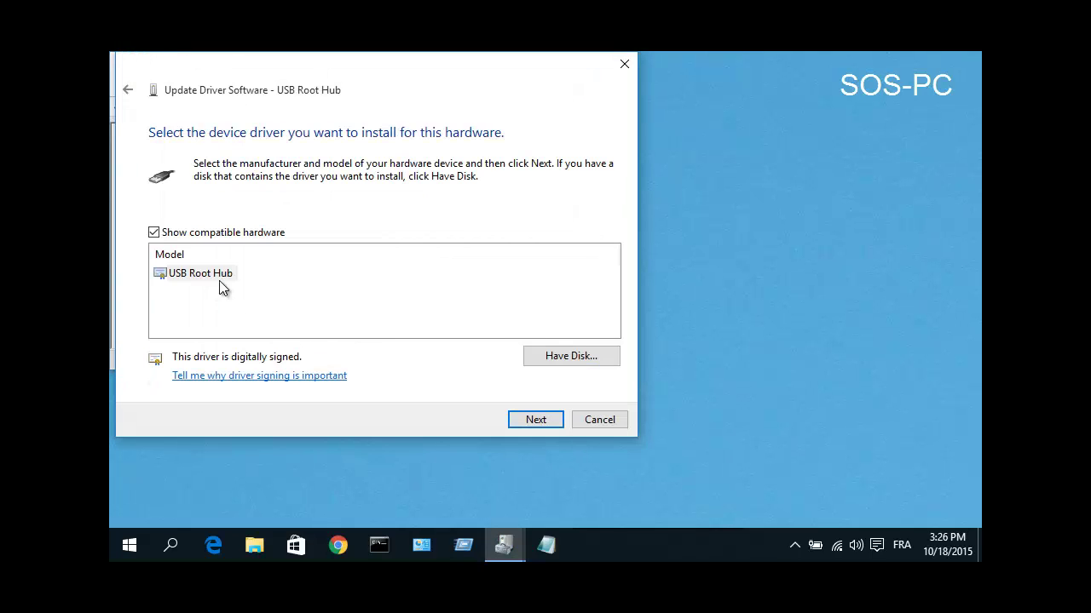
{"action": "left_click", "coordinate": [528, 418]}
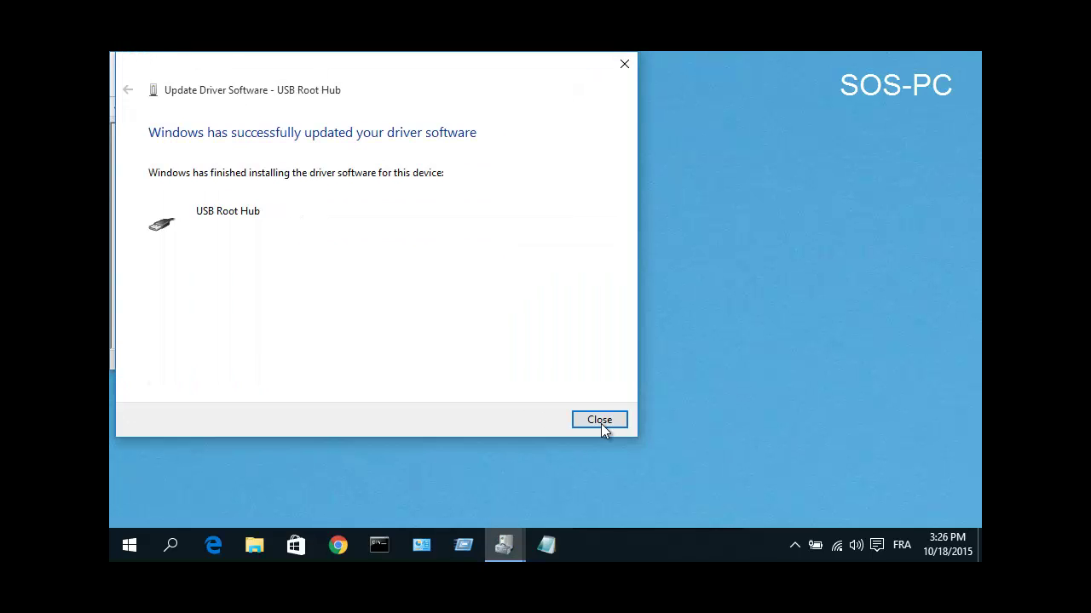
{"action": "left_click", "coordinate": [599, 419]}
Update the driver of the fifth and last USB Root Hub using the computer's list of device drivers.
{"action": "left_click", "coordinate": [579, 341]}
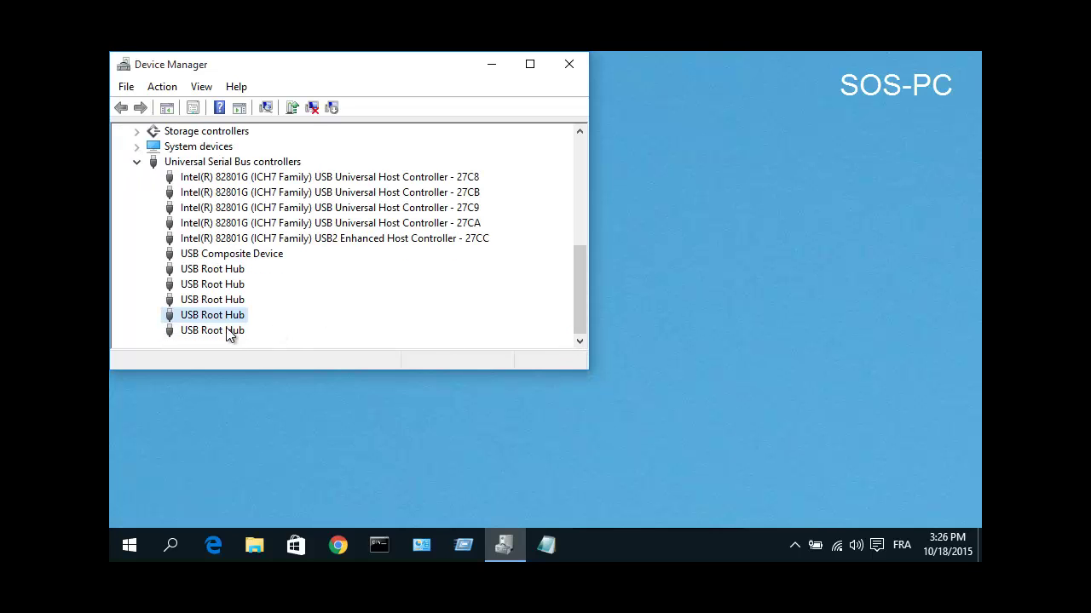
{"action": "right_click", "coordinate": [229, 335]}
{"action": "left_click", "coordinate": [295, 337]}
{"action": "left_click", "coordinate": [381, 288]}
{"action": "left_click", "coordinate": [349, 312]}
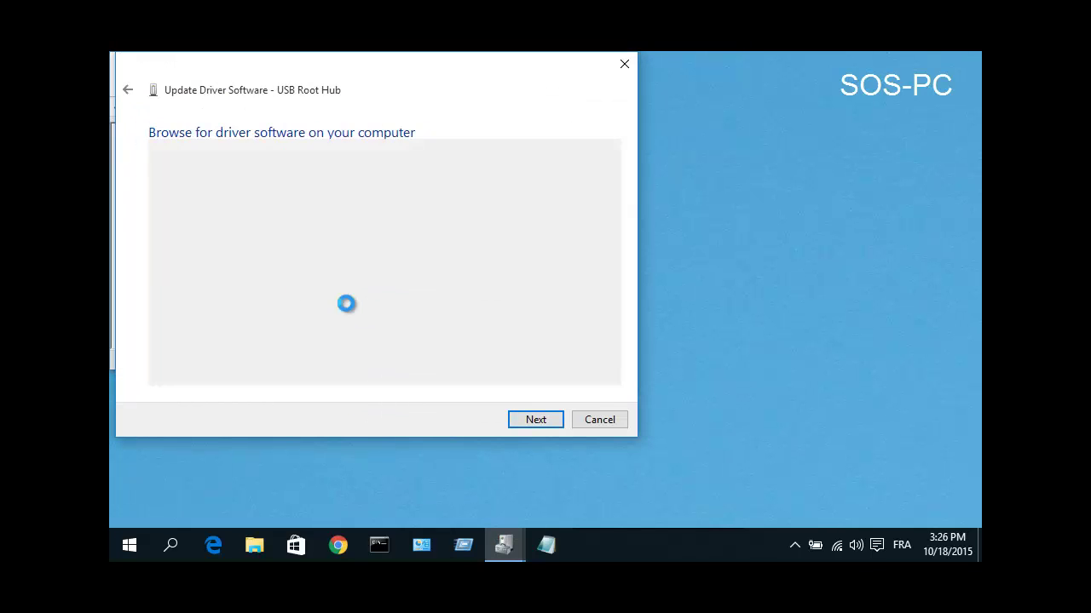
{"action": "left_click", "coordinate": [519, 415]}
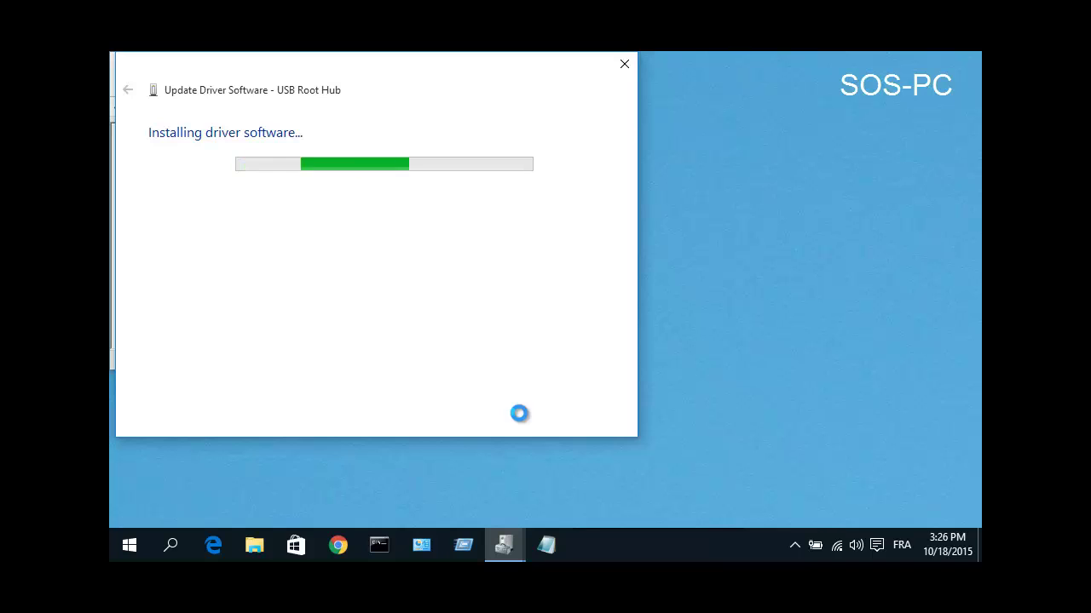
{"action": "left_click", "coordinate": [596, 419]}
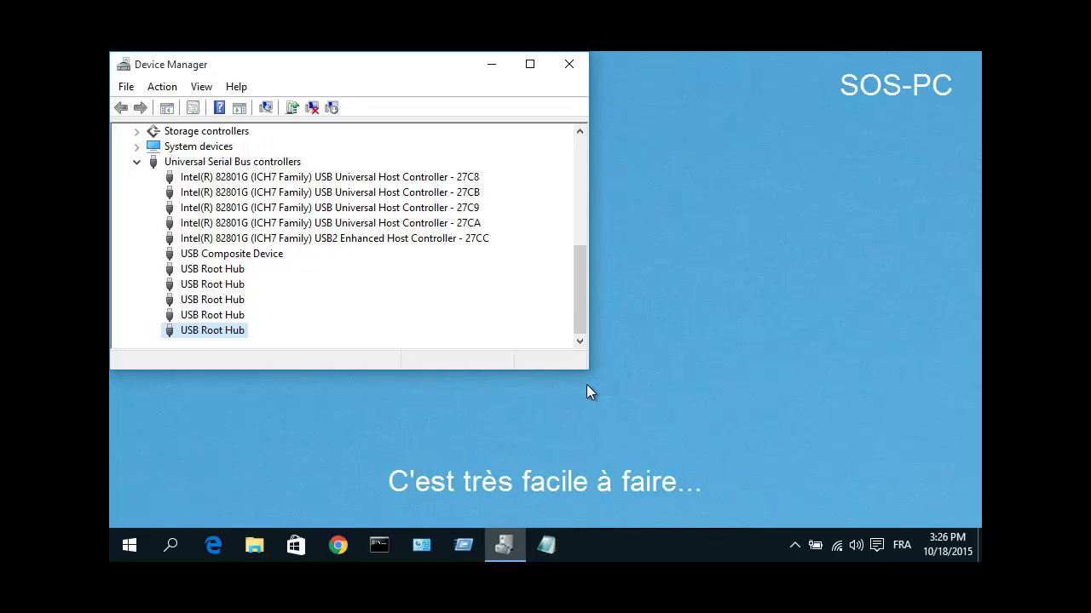
Uninstall the Intel(R) 82801G (ICH7 Family) USB Universal Host Controllers 27C8, 27CB and 27C9, confirming each removal.
{"action": "right_click", "coordinate": [272, 176]}
{"action": "left_click", "coordinate": [337, 224]}
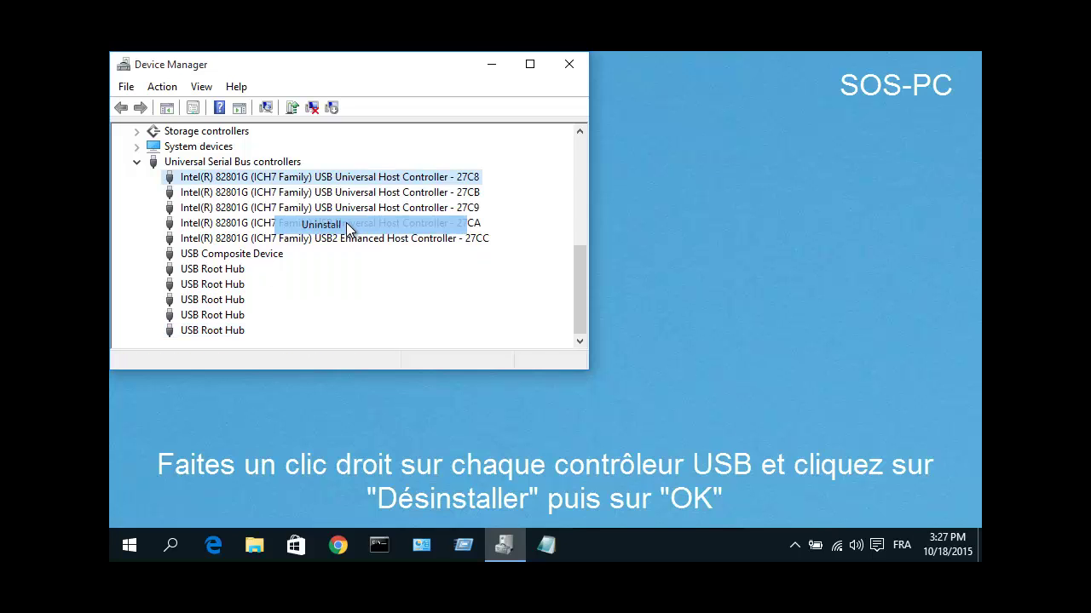
{"action": "left_click", "coordinate": [575, 365]}
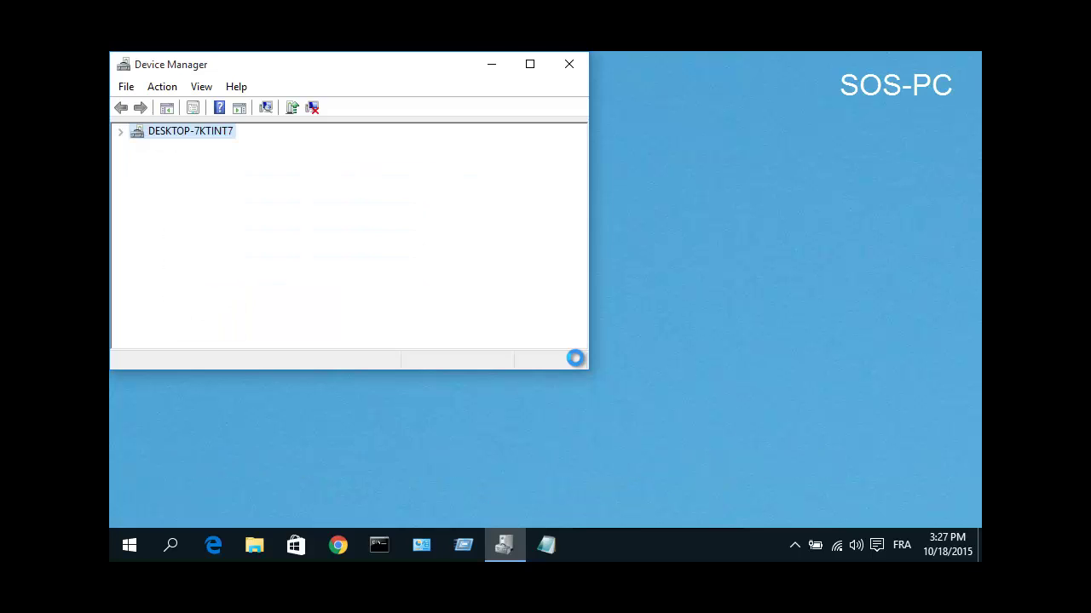
{"action": "right_click", "coordinate": [365, 240]}
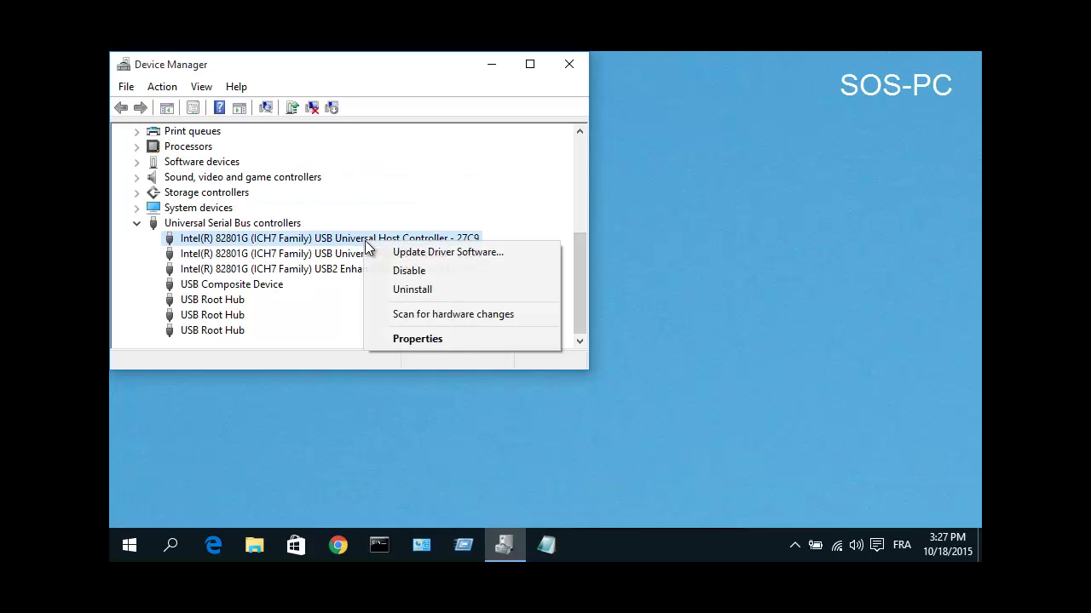
{"action": "left_click", "coordinate": [414, 290]}
{"action": "left_click", "coordinate": [568, 362]}
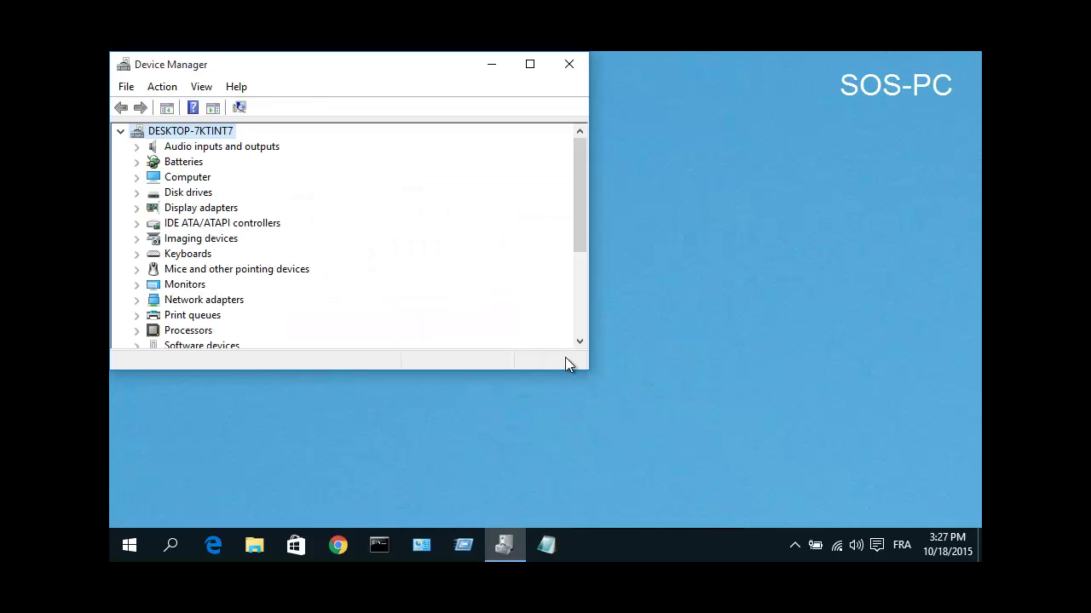
Uninstall the USB Universal Host Controller - 27CA and the USB2 Enhanced Host Controller - 27CC, confirming each removal.
{"action": "left_click_drag", "start_coordinate": [577, 234], "coordinate": [582, 311]}
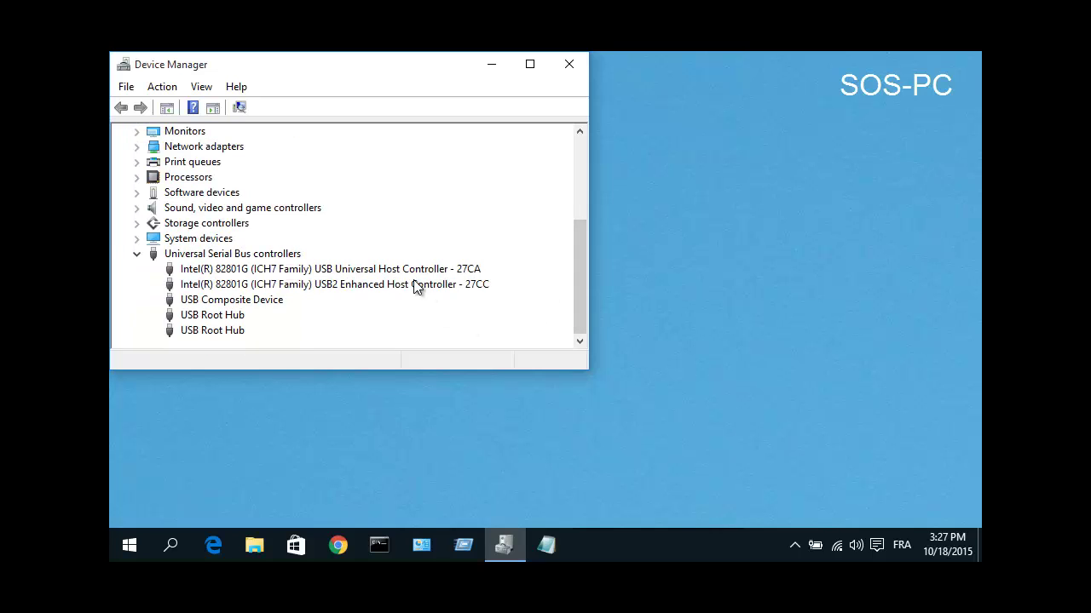
{"action": "right_click", "coordinate": [407, 269]}
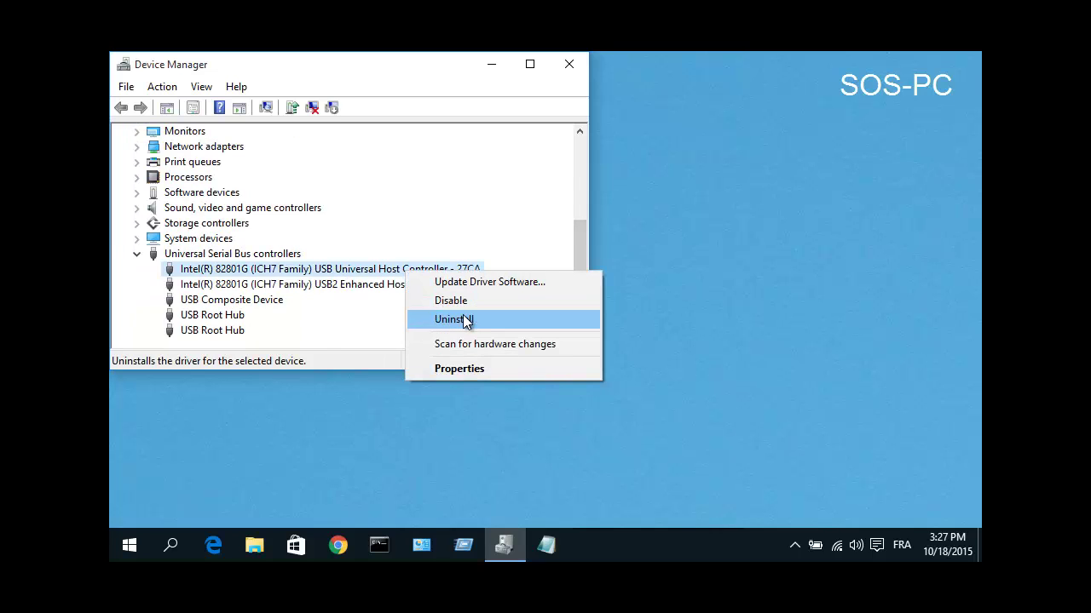
{"action": "left_click", "coordinate": [466, 321]}
{"action": "left_click", "coordinate": [579, 365]}
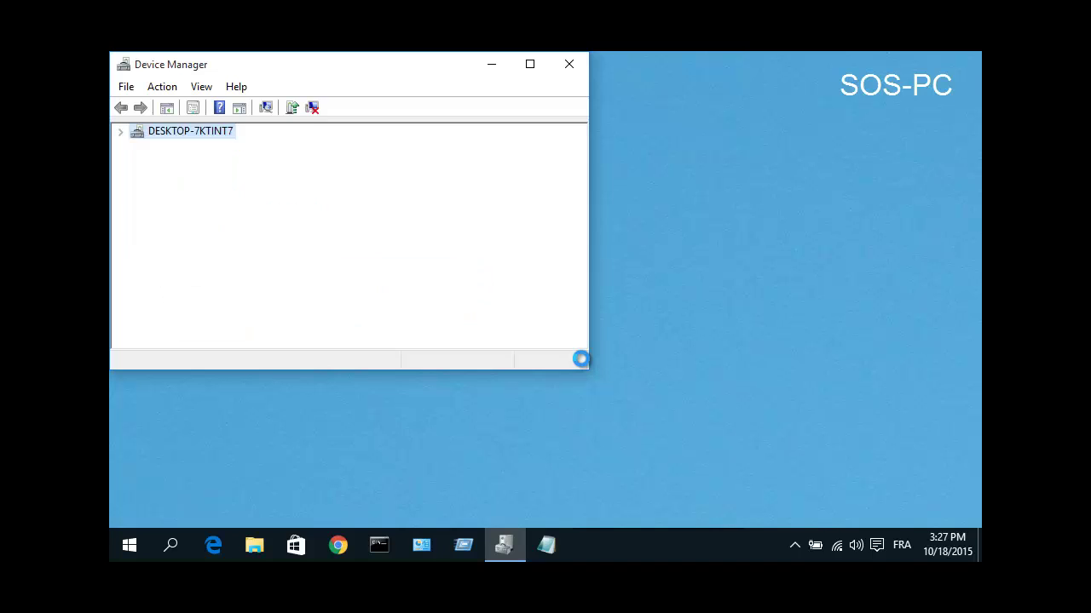
{"action": "scroll", "coordinate": [579, 343], "scroll_direction": "down", "scroll_amount": 3}
{"action": "right_click", "coordinate": [429, 303]}
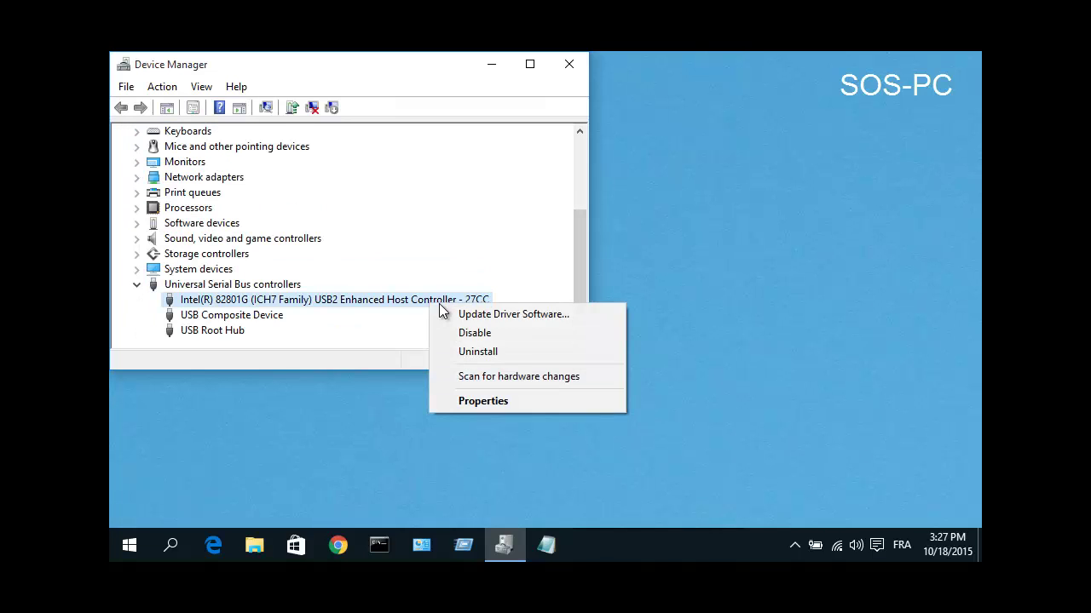
{"action": "left_click", "coordinate": [469, 351]}
{"action": "left_click", "coordinate": [588, 364]}
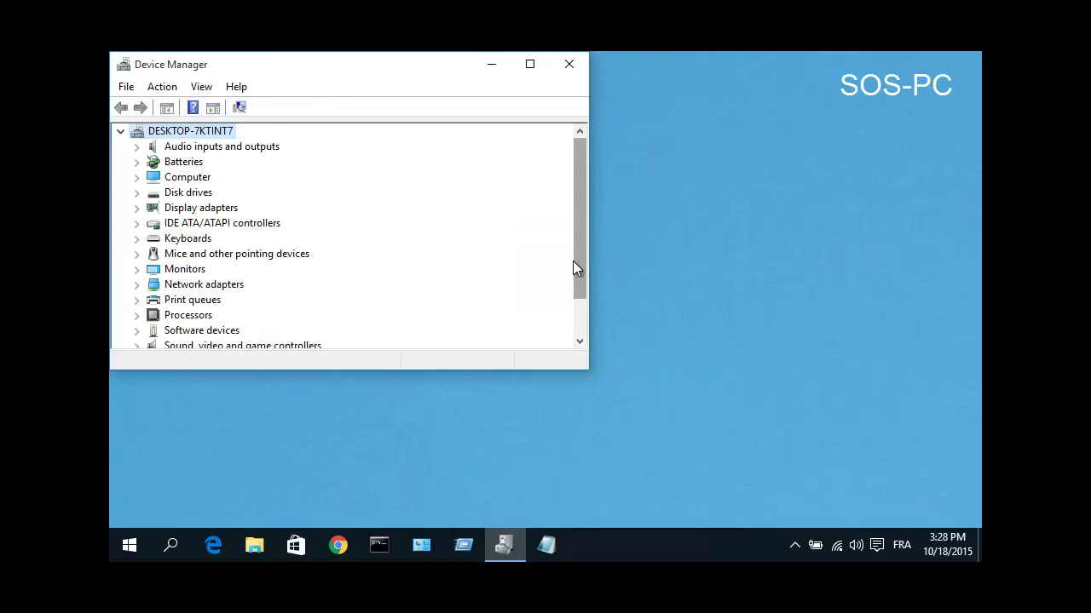
Close Device Manager and bring up the system's shut down or sign out options to restart the computer.
{"action": "scroll", "coordinate": [572, 269], "scroll_direction": "down", "scroll_amount": 1}
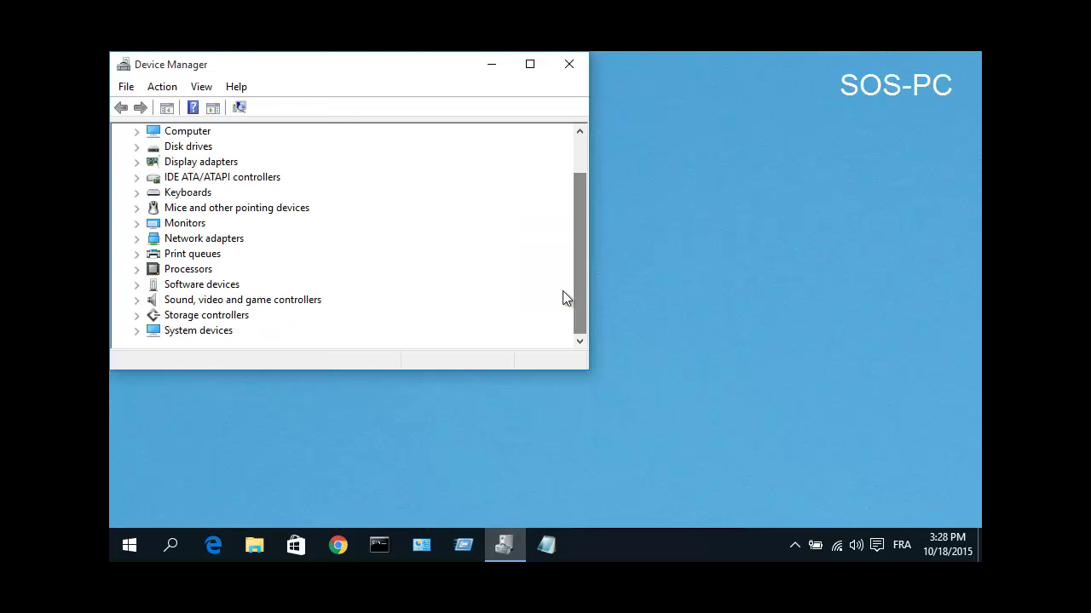
{"action": "left_click", "coordinate": [569, 67]}
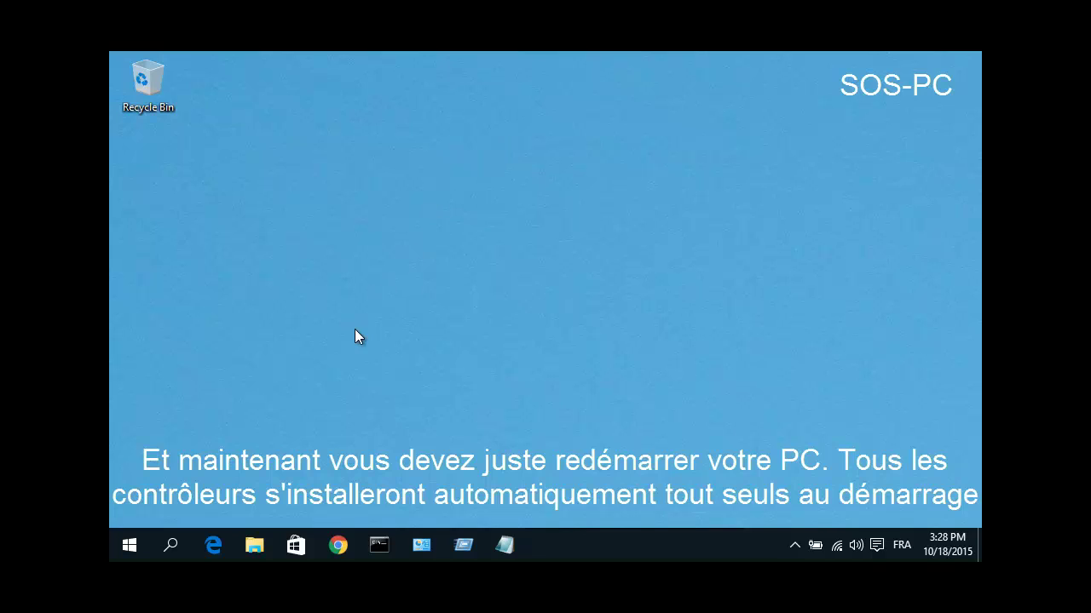
{"action": "right_click", "coordinate": [128, 551]}
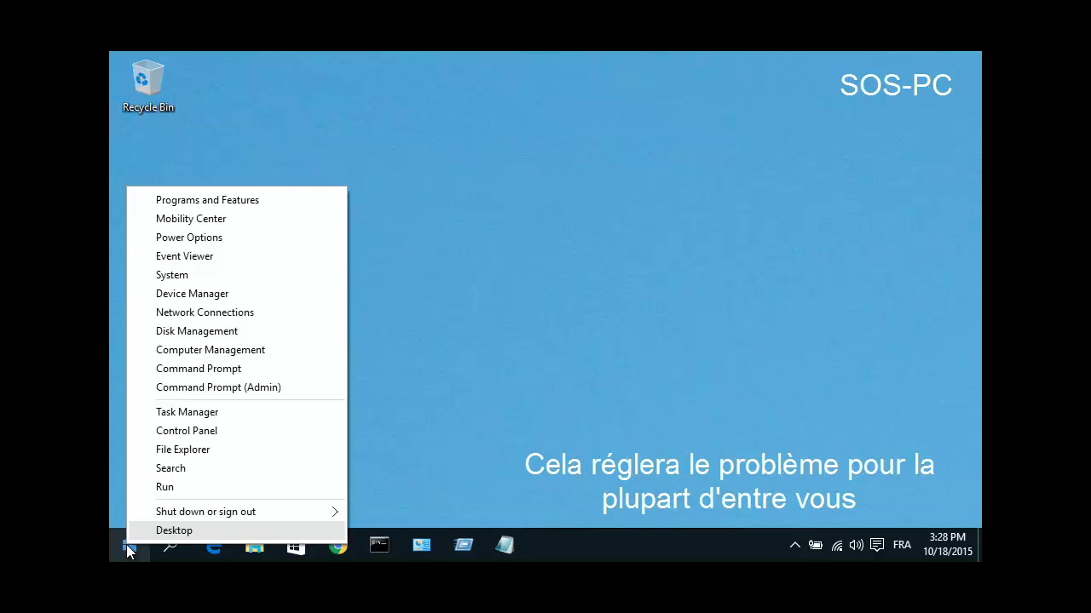
{"action": "mouse_move", "coordinate": [202, 511]}
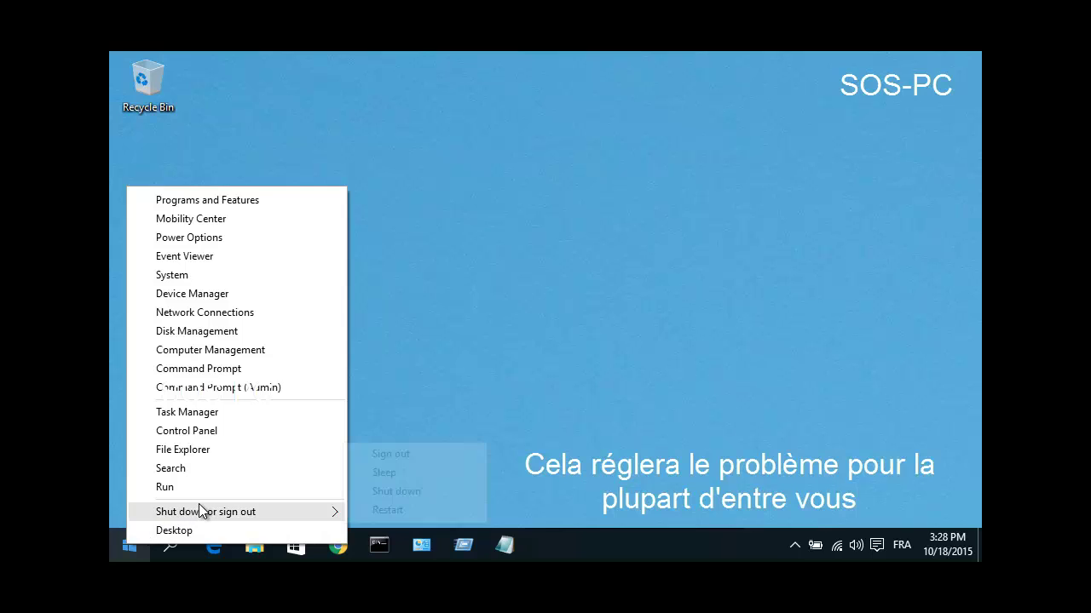